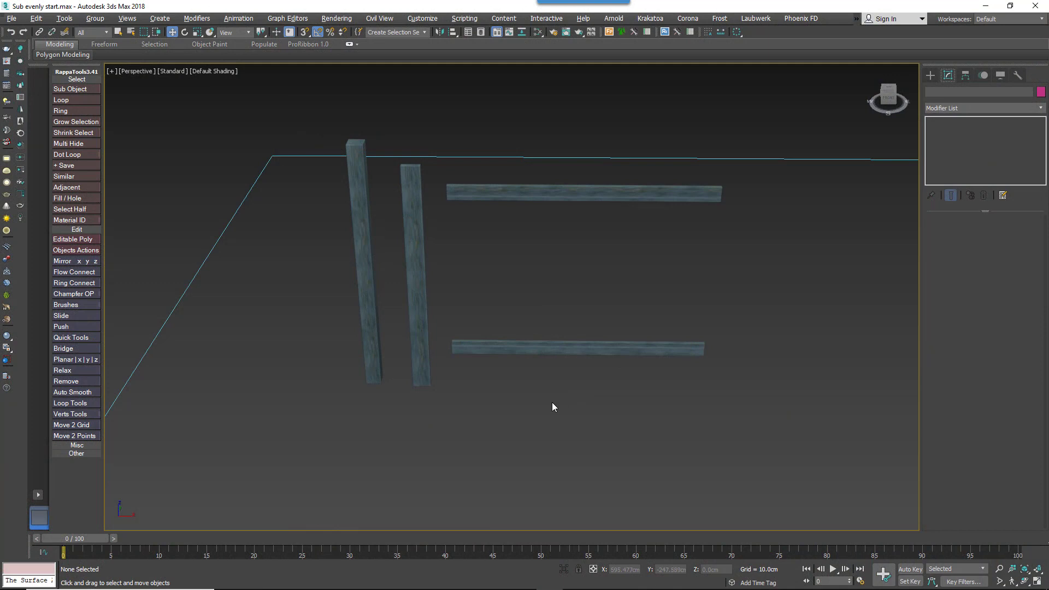
Check the Post, Picket and Rail fence pieces, then zoom out and pan to show the spline path.
click(370, 367)
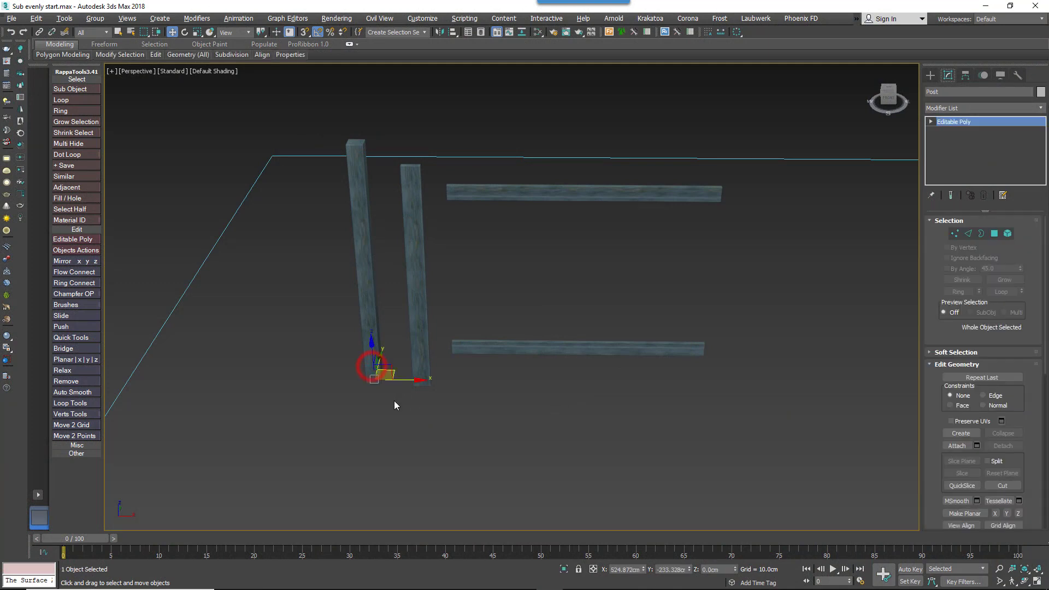
click(418, 345)
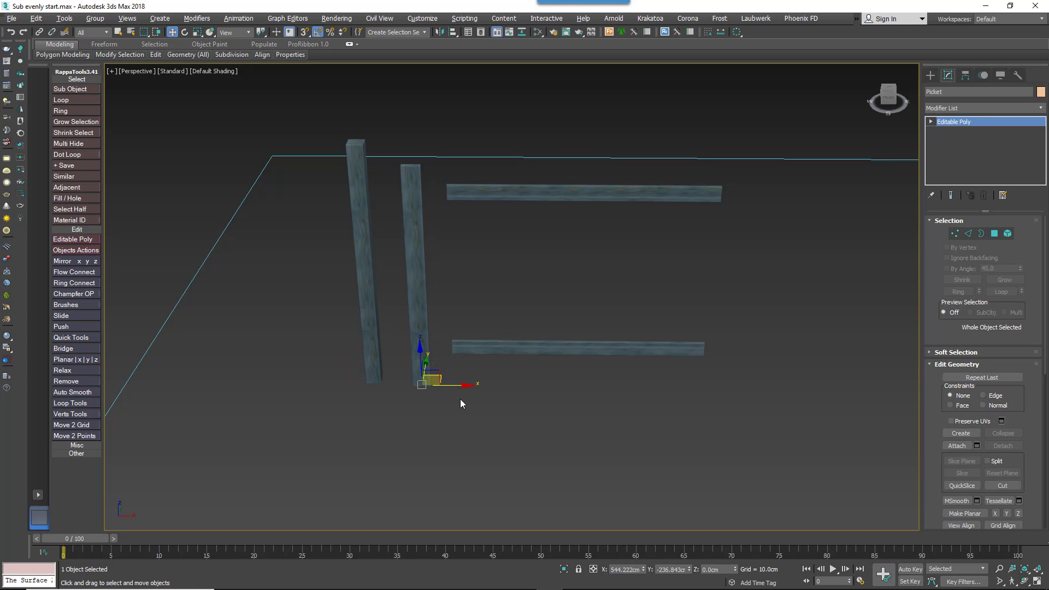
click(490, 350)
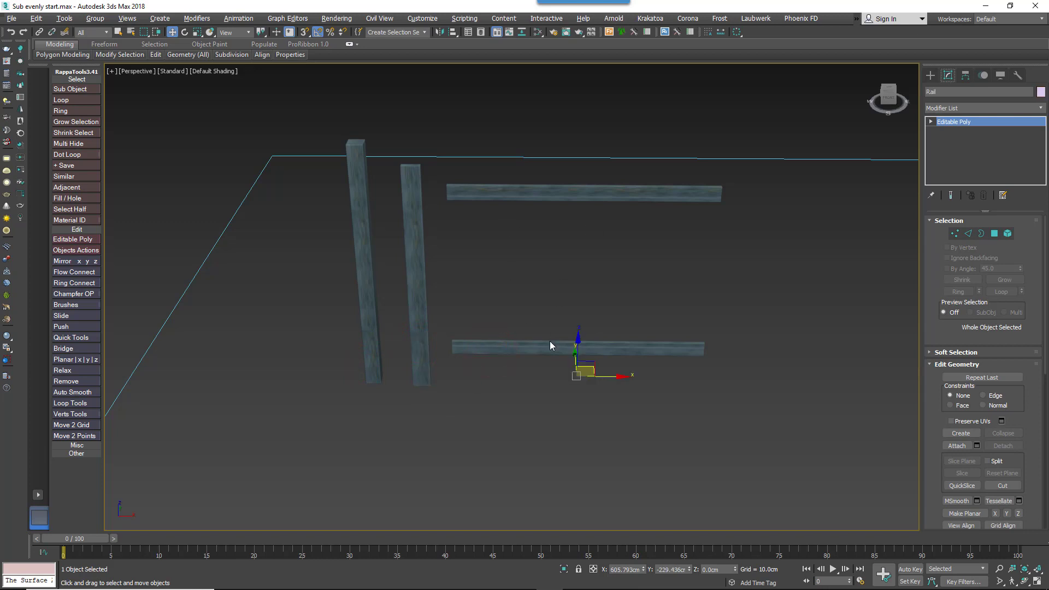
scroll(549, 341, down, 6)
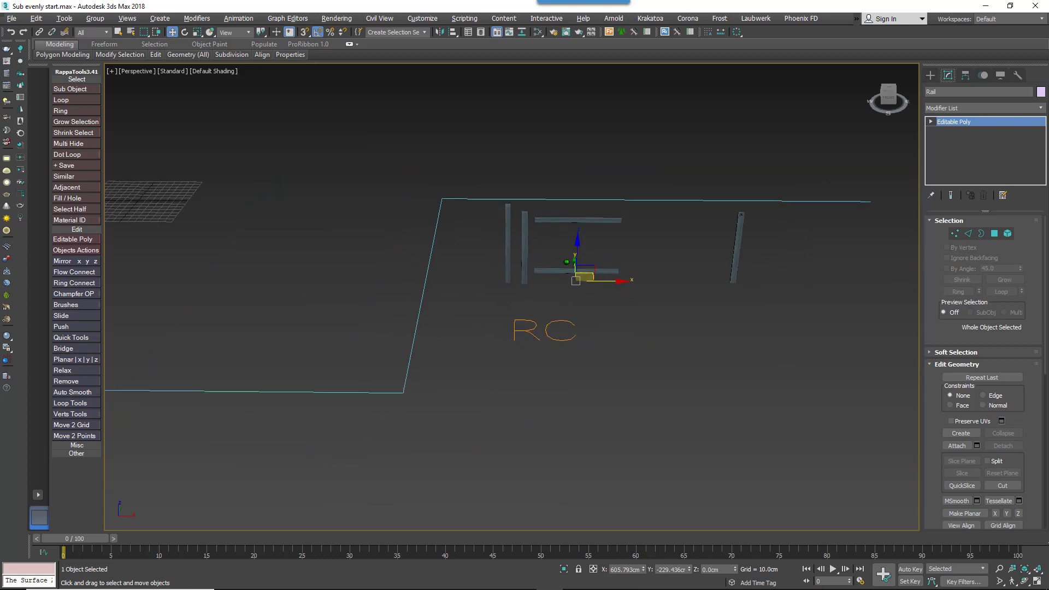
scroll(569, 295, down, 2)
middle_drag(569, 295, 625, 329)
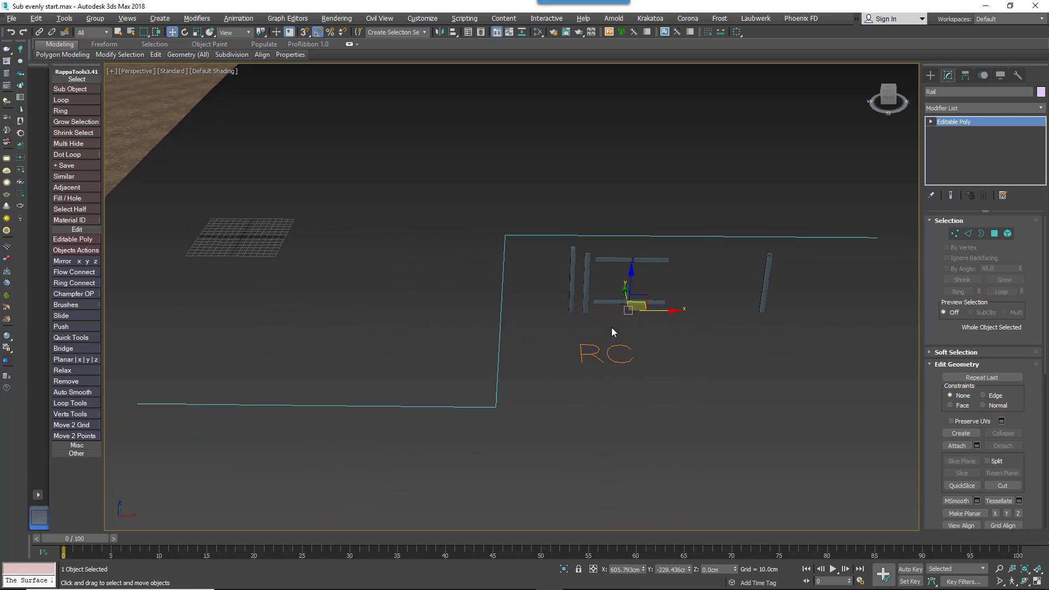
Select RailClone001 and open its Style Editor beside the viewport.
click(607, 358)
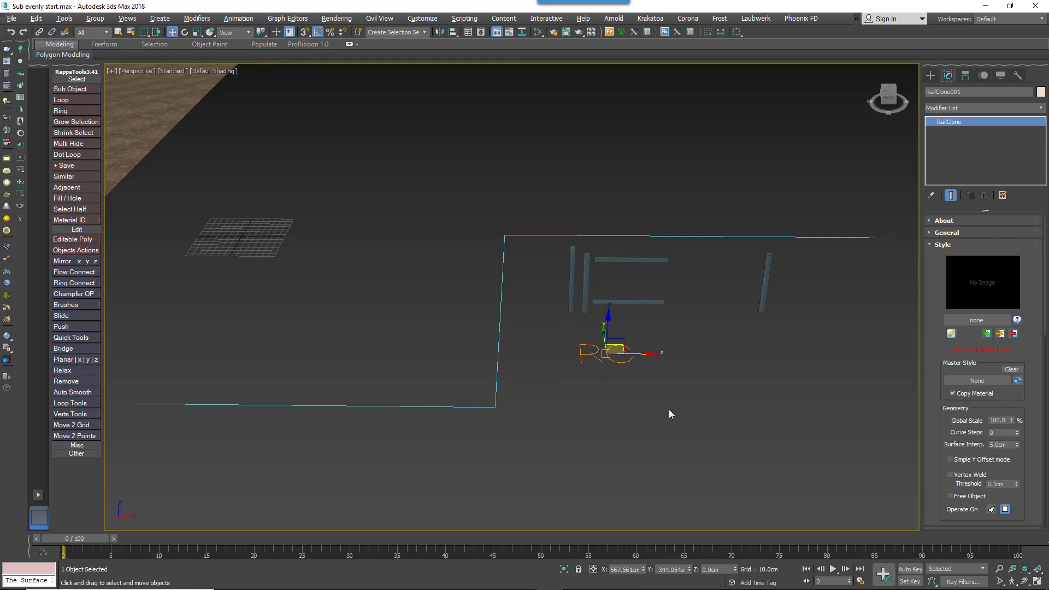
click(950, 333)
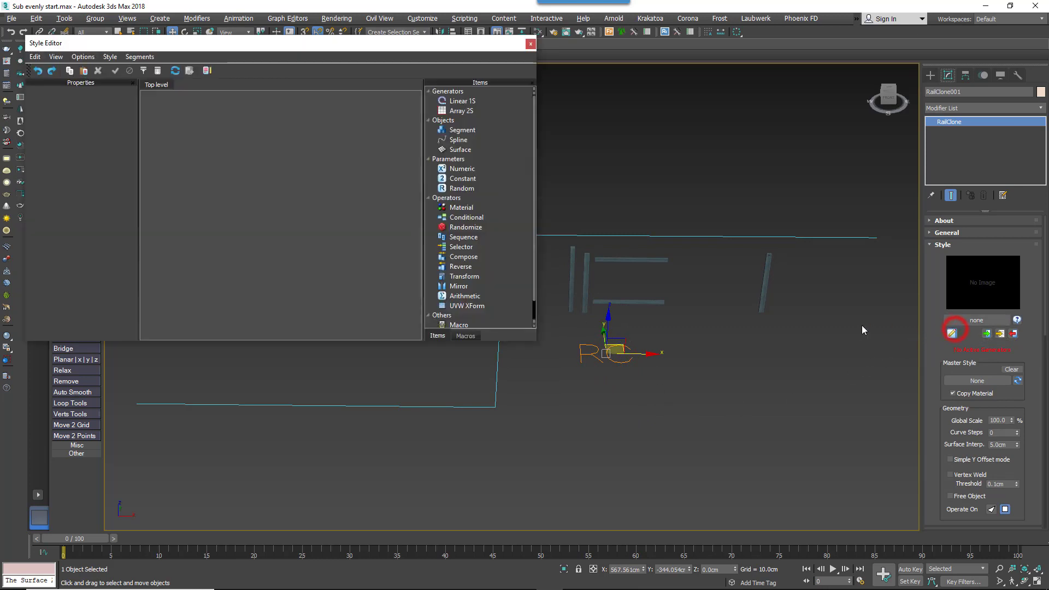
middle_drag(725, 355, 786, 368)
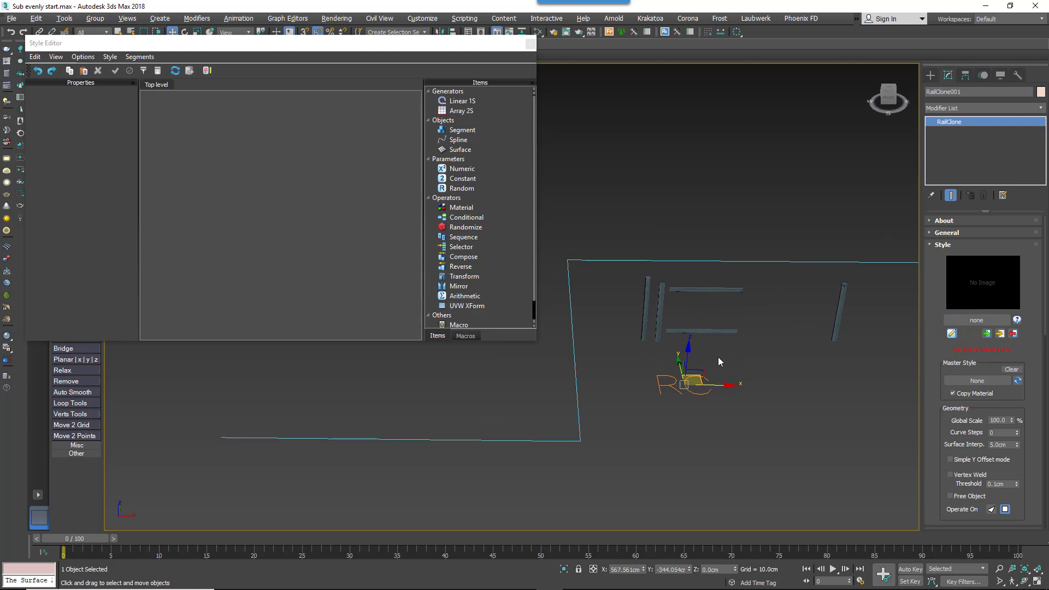
Add a Linear 1S generator fed by a Spline node using Line004 as the path.
click(487, 103)
drag(486, 103, 357, 164)
scroll(360, 161, up, 2)
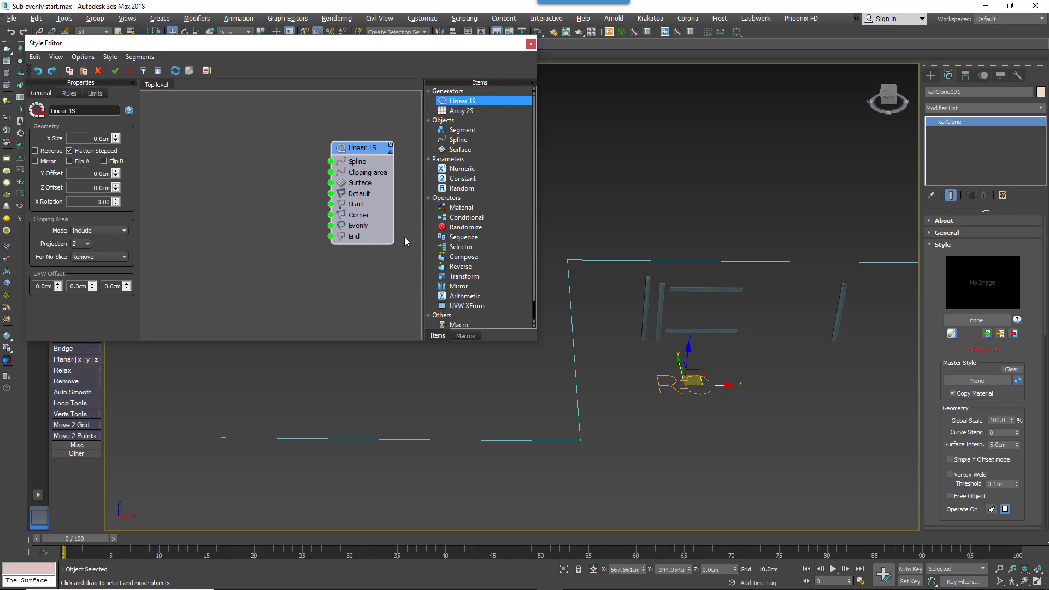
mouse_move(456, 139)
mouse_down()
mouse_move(284, 157)
mouse_move(331, 161)
mouse_up()
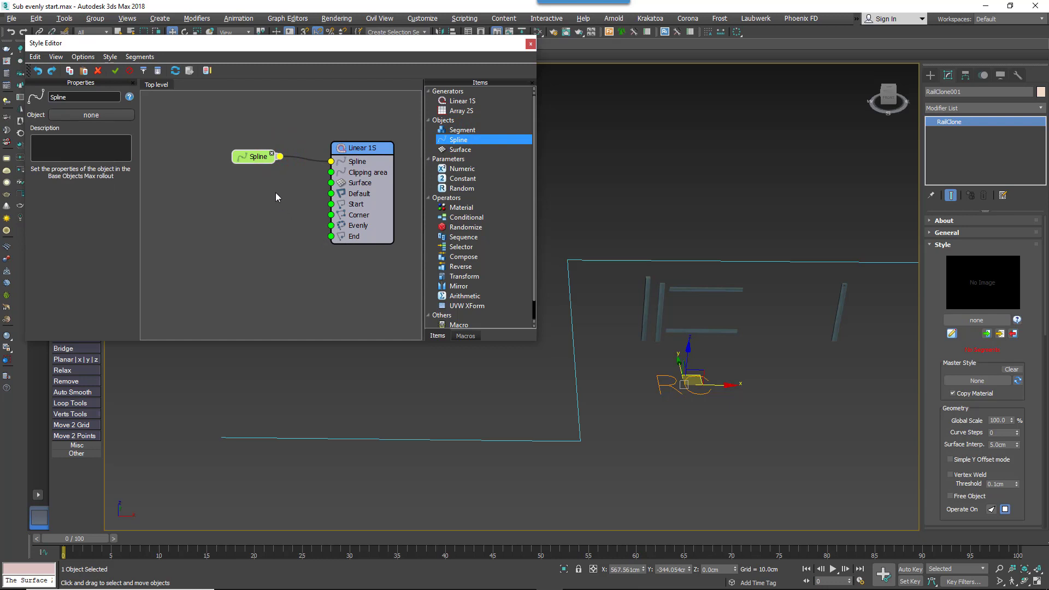
click(91, 114)
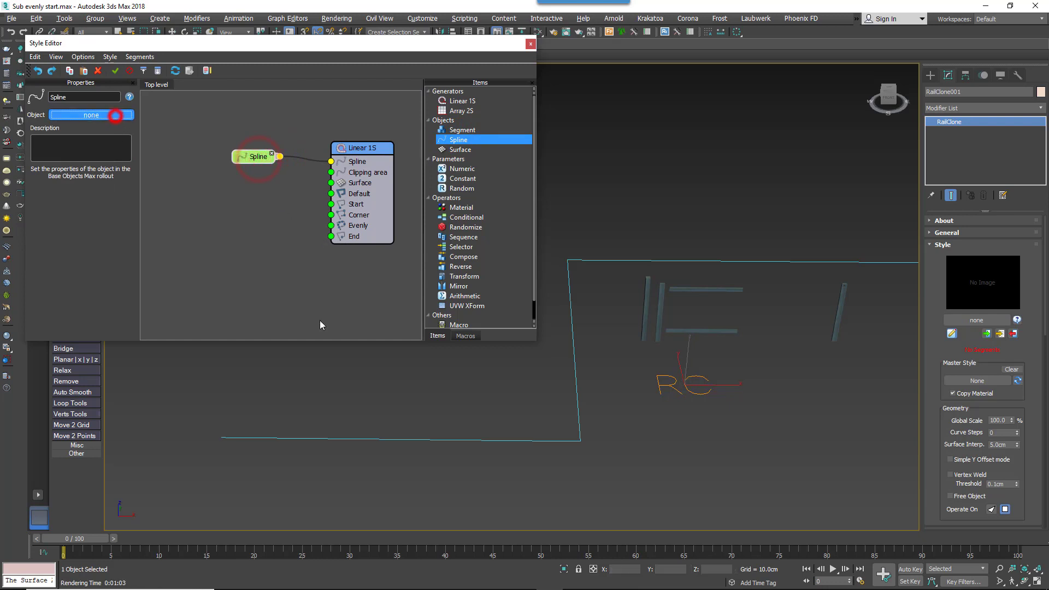
click(378, 438)
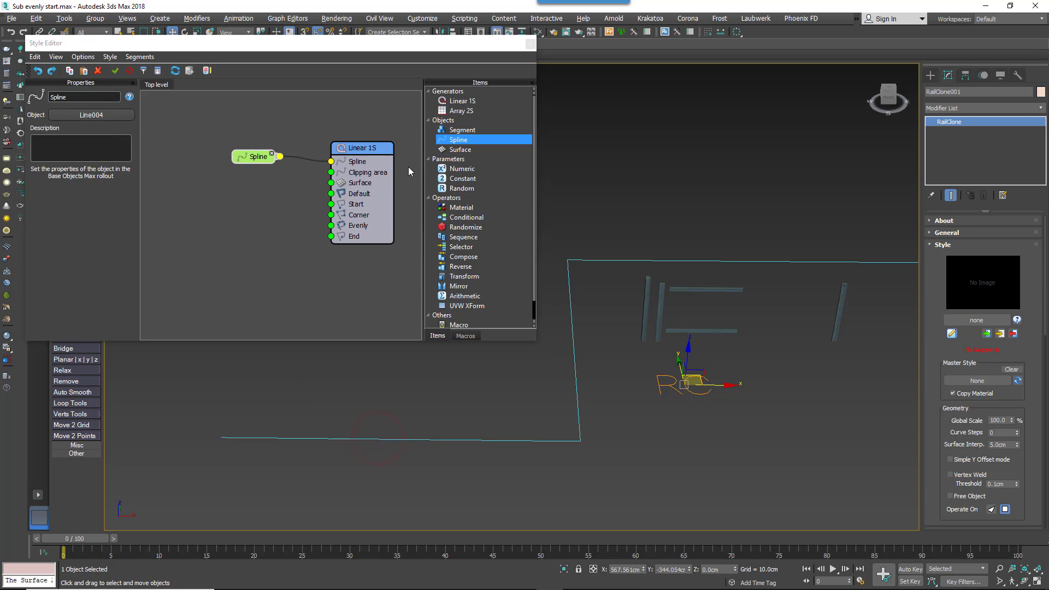
Add a Segment node with the Post mesh as its geometry.
drag(462, 130, 206, 189)
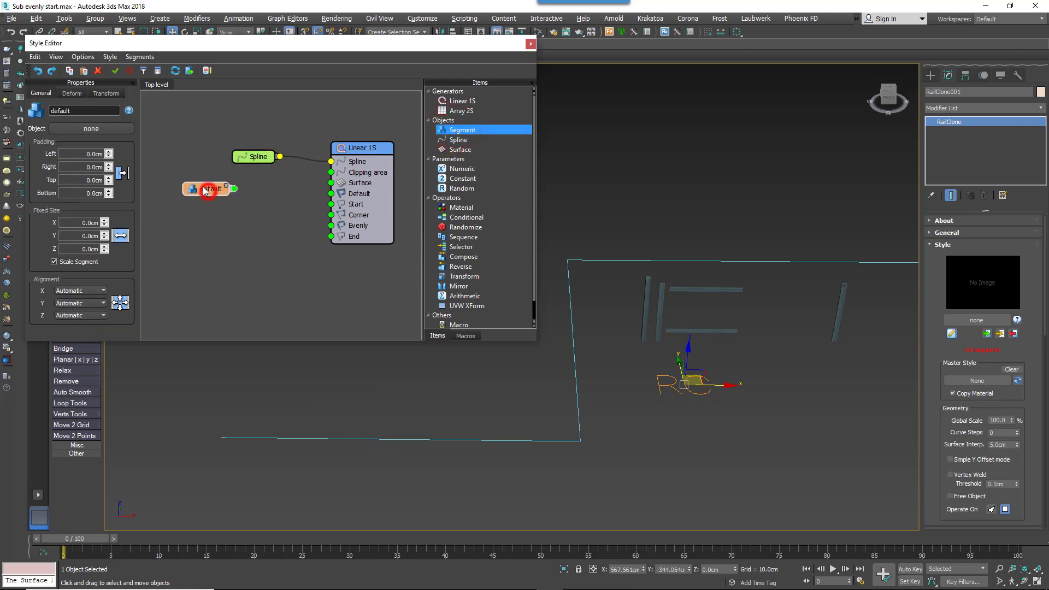
click(107, 133)
click(642, 330)
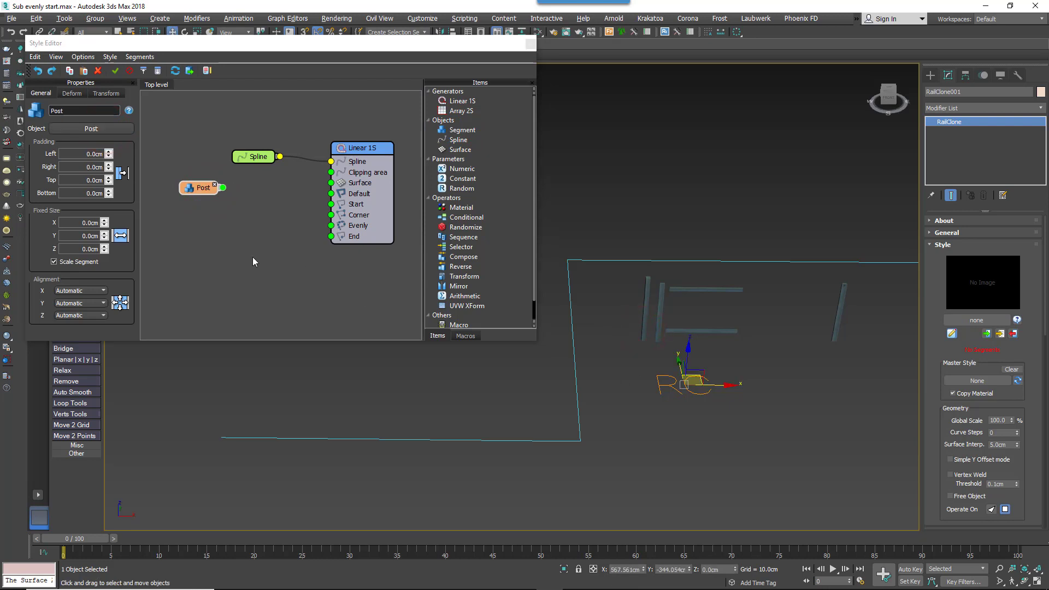
Set the Post segment's deformation to Stepped with Bend turned off.
click(207, 192)
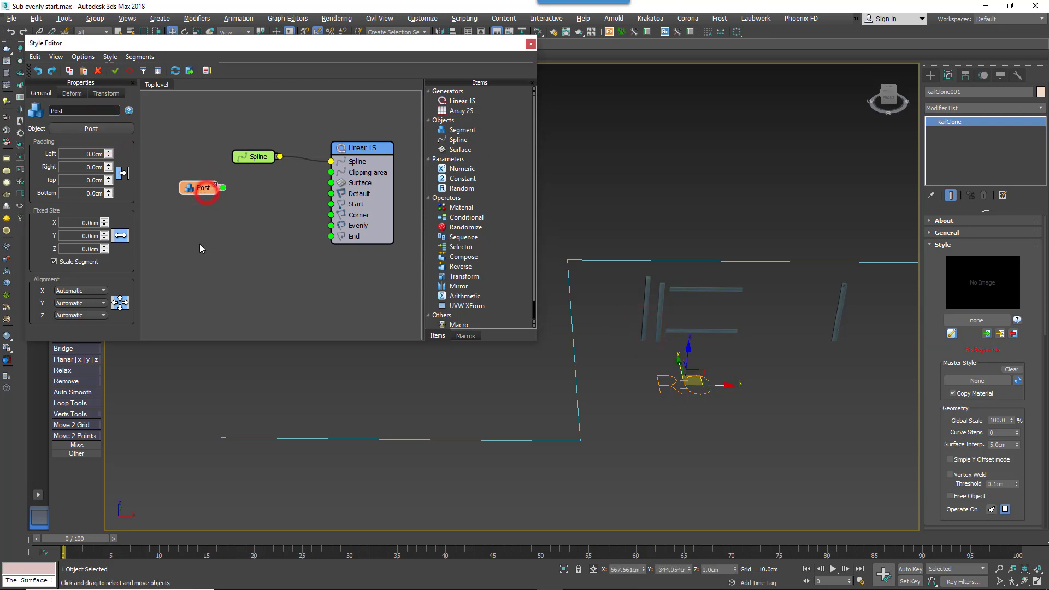
click(72, 93)
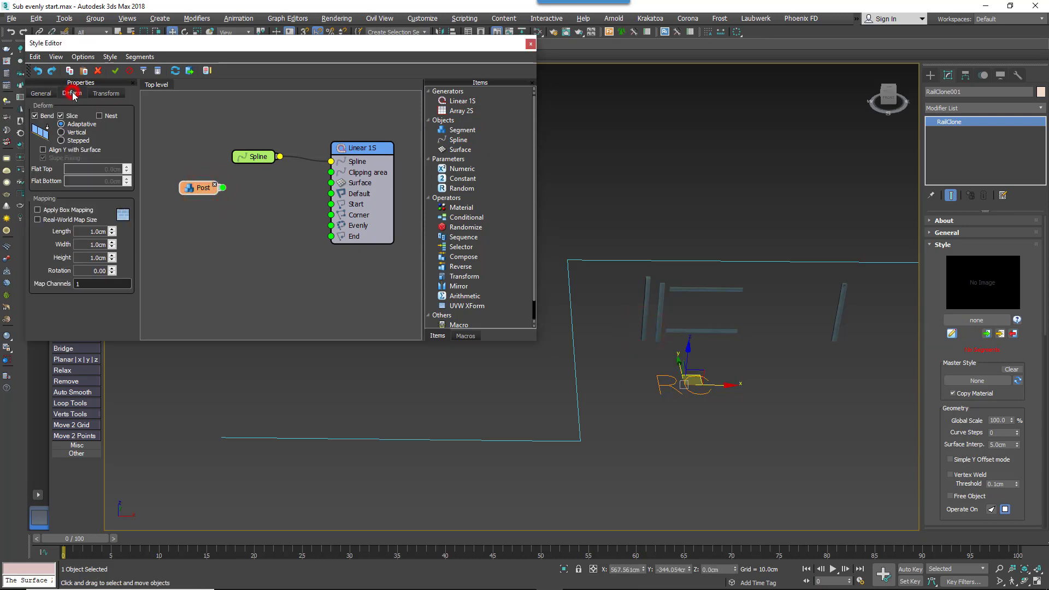
click(73, 141)
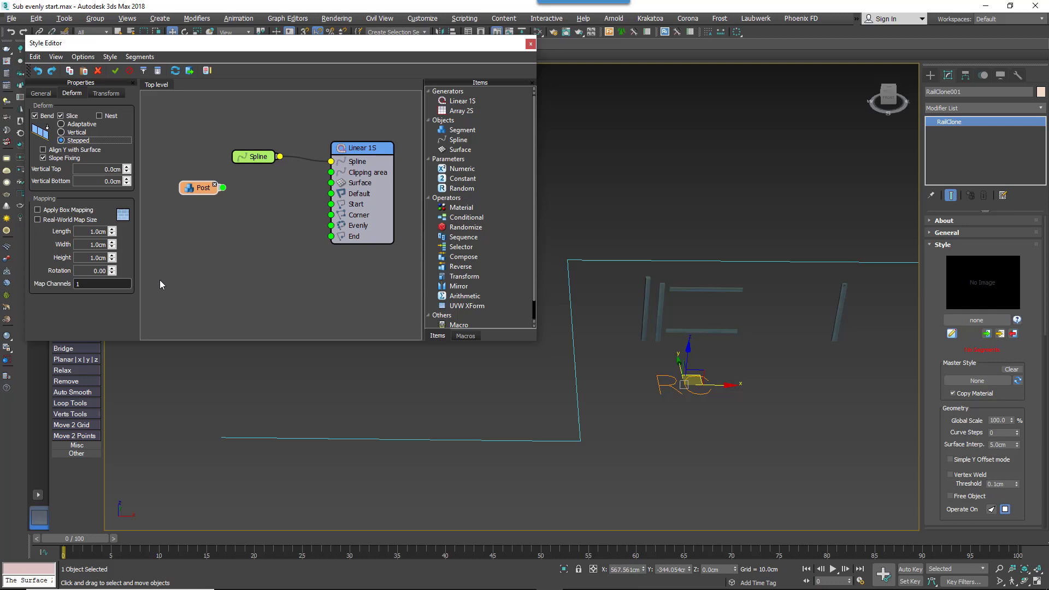
click(36, 116)
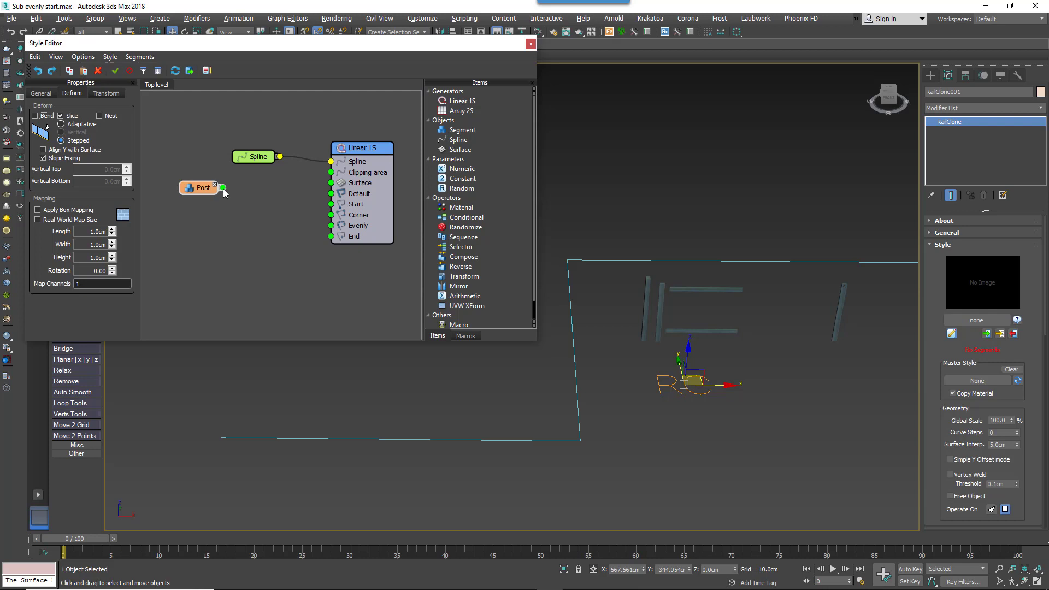
Wire Post into the Linear 1S Evenly input and set Evenly distance to 102 cm.
drag(223, 188, 331, 226)
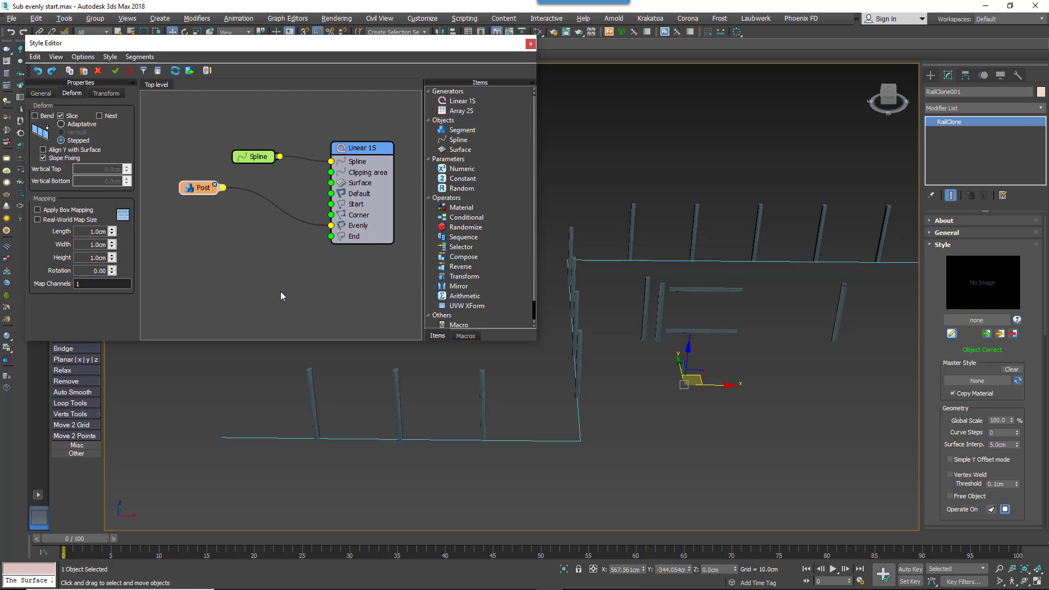
click(353, 216)
click(67, 96)
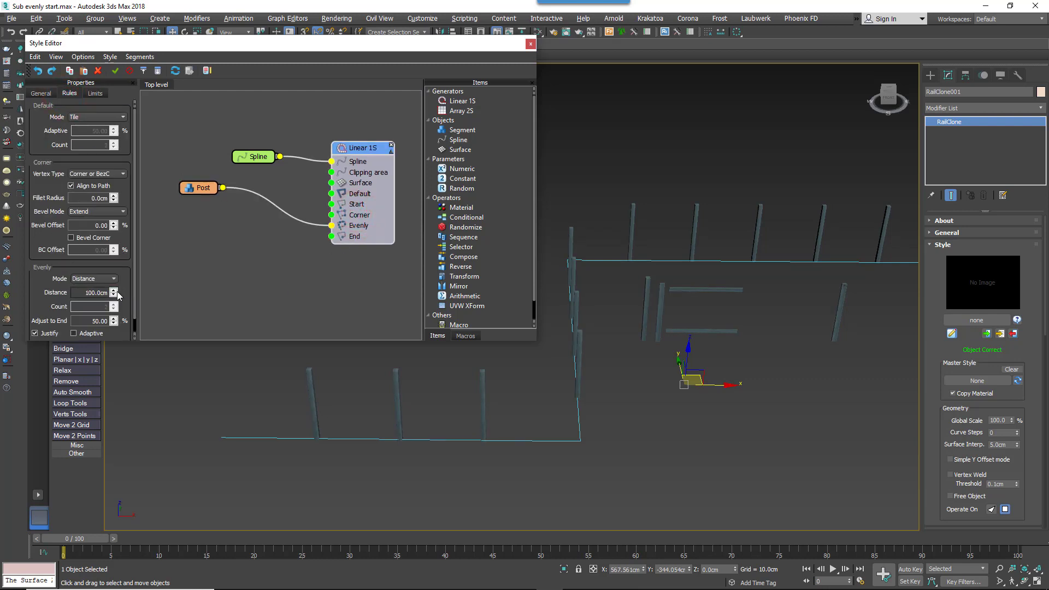
mouse_move(116, 295)
mouse_down()
mouse_move(116, 279)
mouse_move(116, 296)
mouse_up()
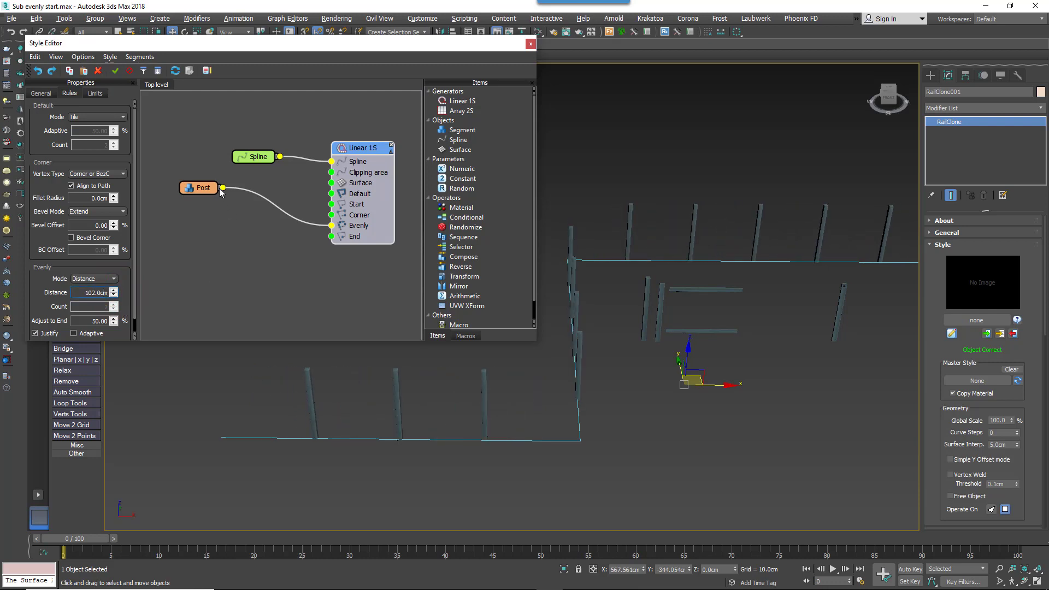
Also wire Post into the generator's Start, End and Corner inputs.
drag(223, 187, 332, 204)
drag(222, 188, 332, 236)
drag(222, 188, 331, 214)
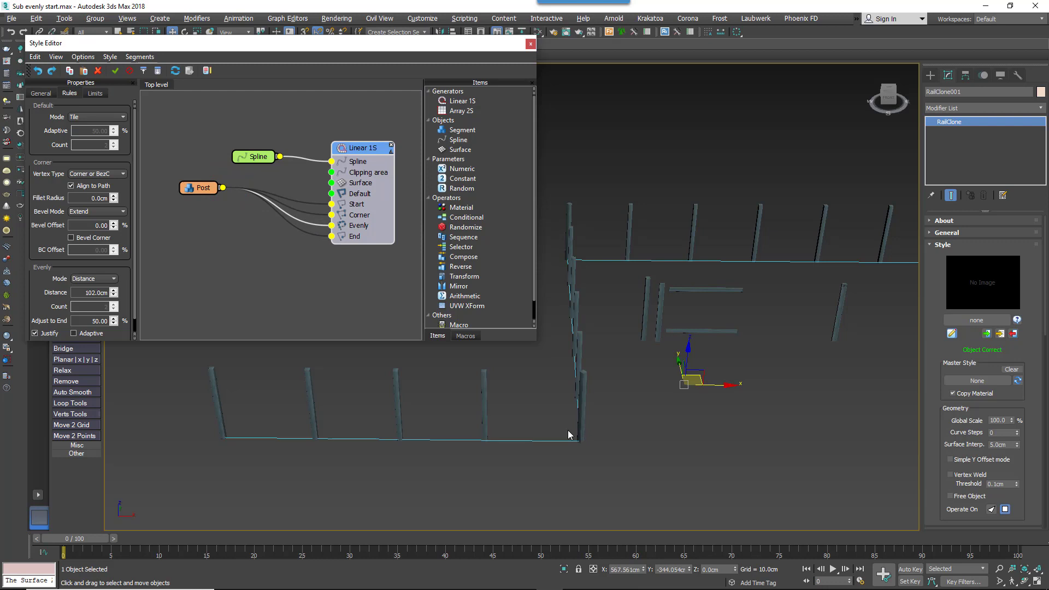
scroll(597, 379, up, 6)
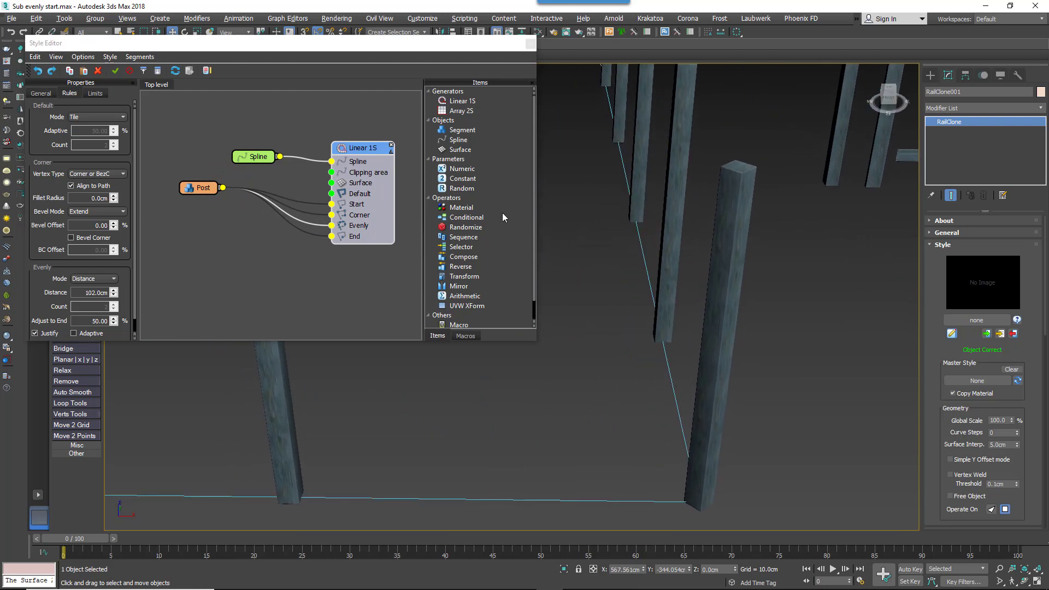
Turn off path alignment for the corner posts on the Linear 1S generator.
drag(354, 148, 355, 147)
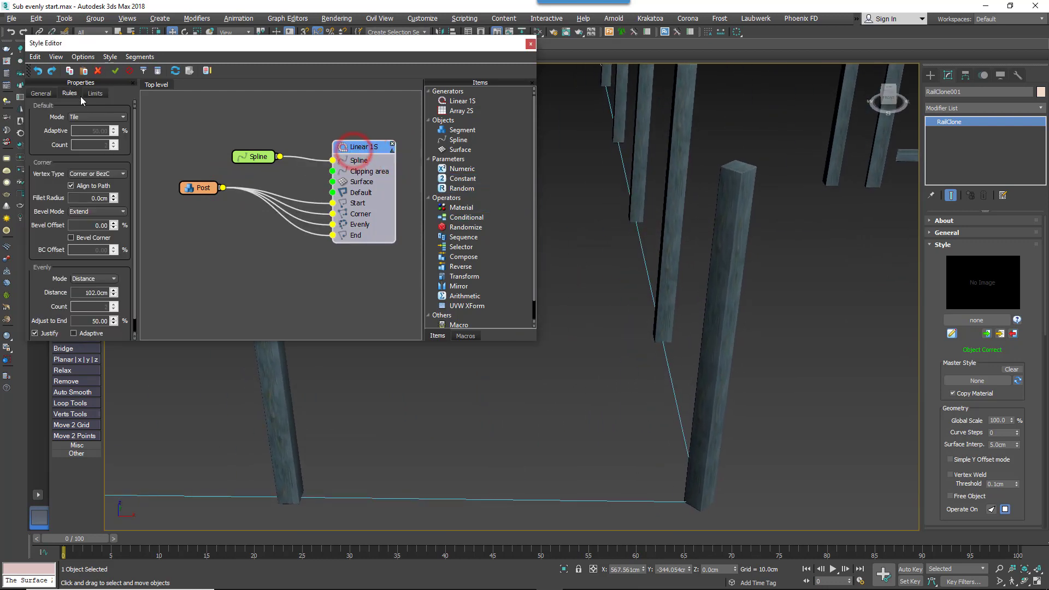
click(89, 186)
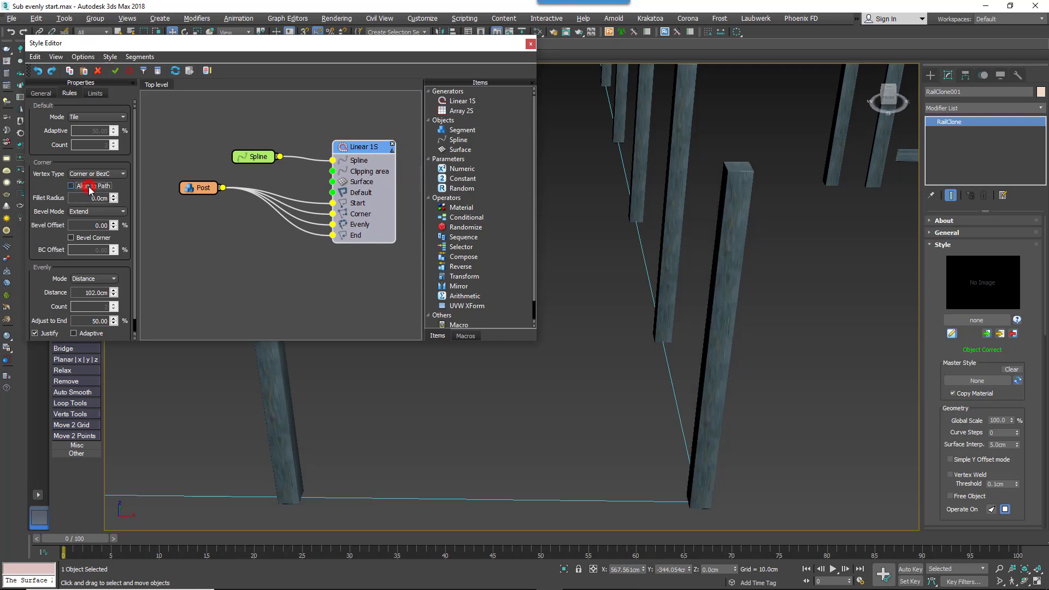
click(89, 186)
click(89, 186)
Set Corner Bevel Mode to None and view the whole post layout.
click(100, 212)
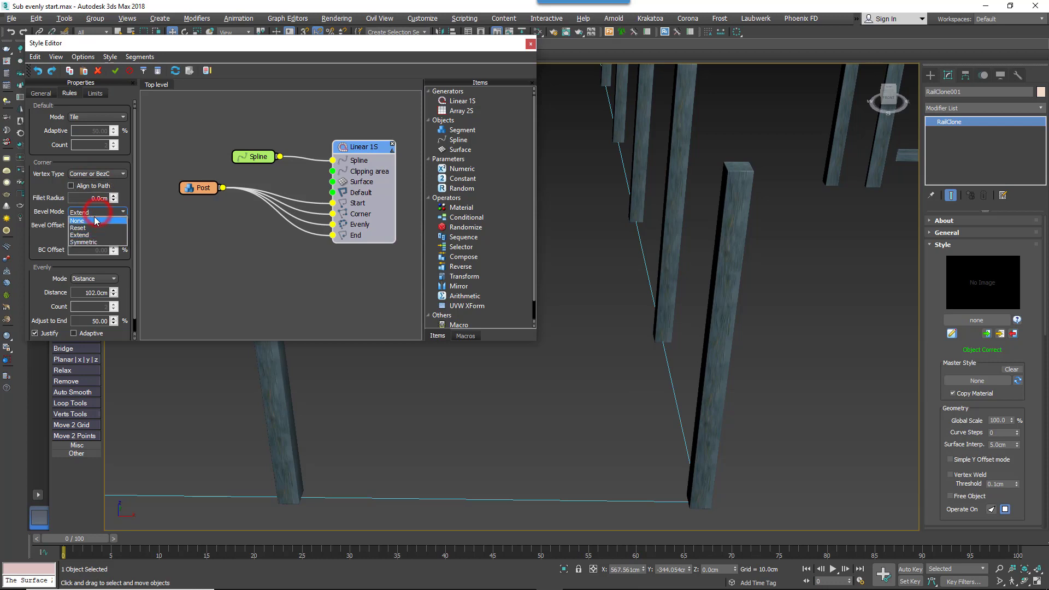
click(96, 221)
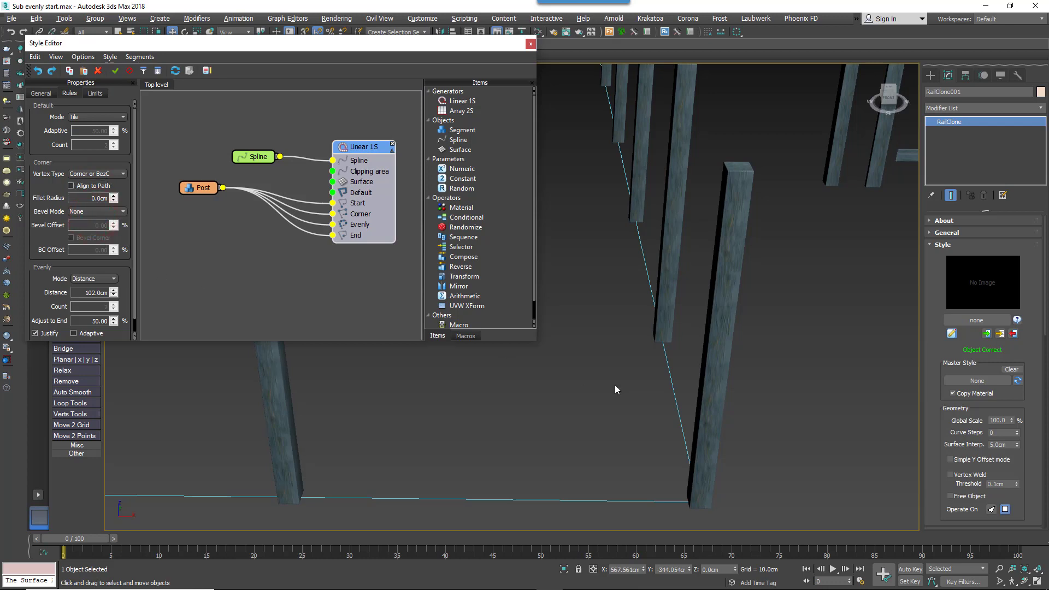
scroll(670, 374, down, 5)
middle_drag(670, 375, 607, 404)
scroll(608, 404, down, 4)
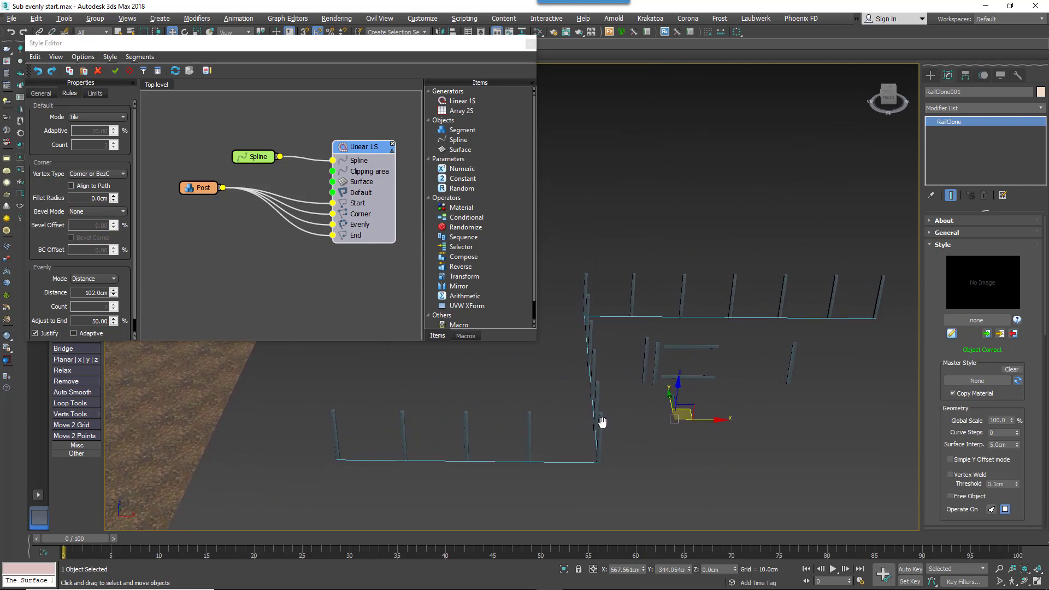
scroll(601, 422, up, 3)
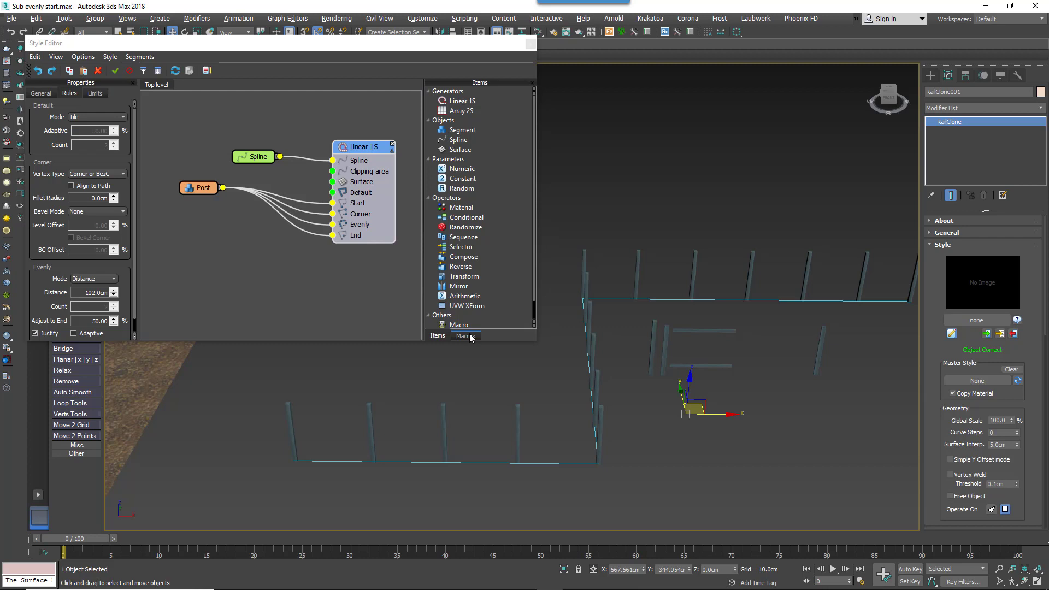
Add the Transforms > Sub-Evenly macro to the graph and place the Post node below it.
click(468, 335)
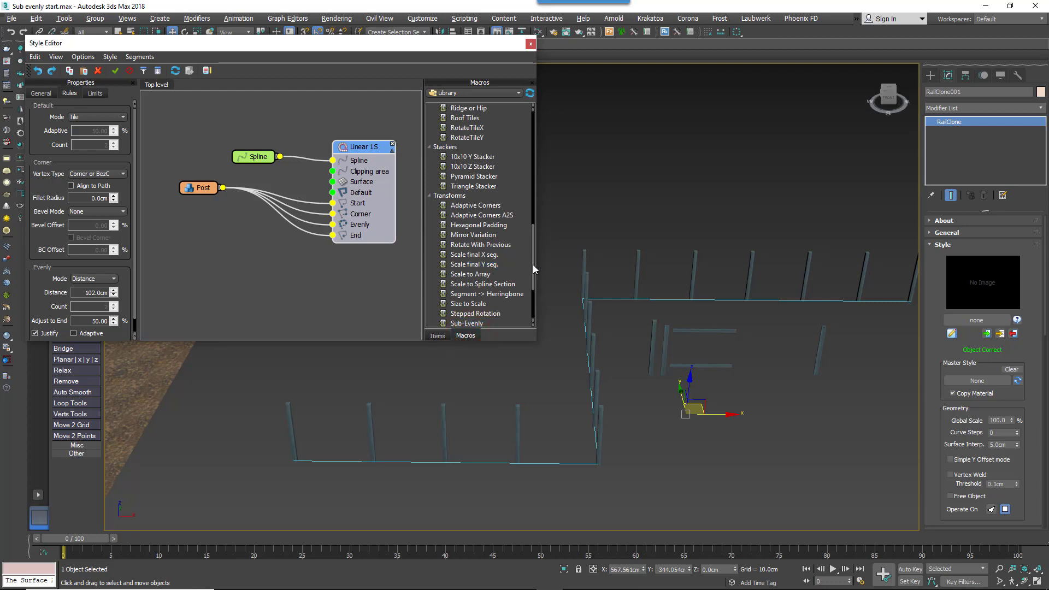
drag(533, 264, 536, 277)
click(447, 162)
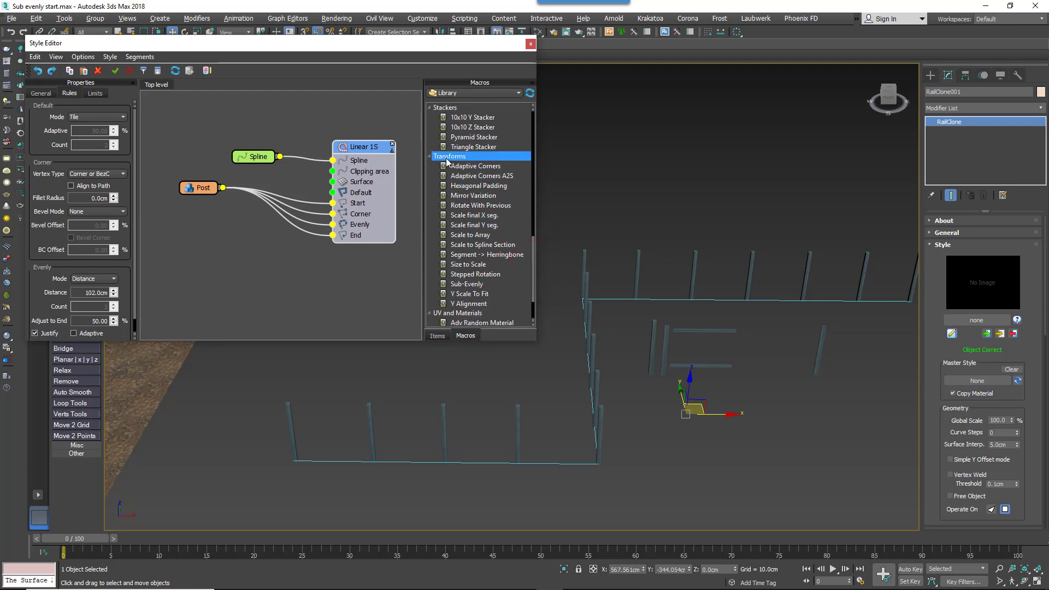
click(479, 284)
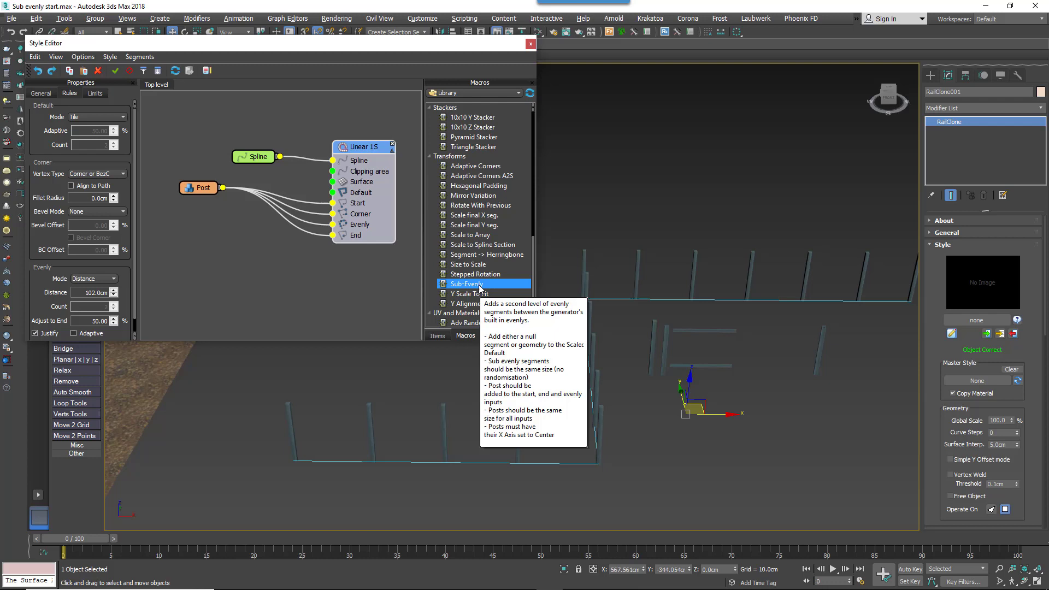
drag(471, 284, 280, 188)
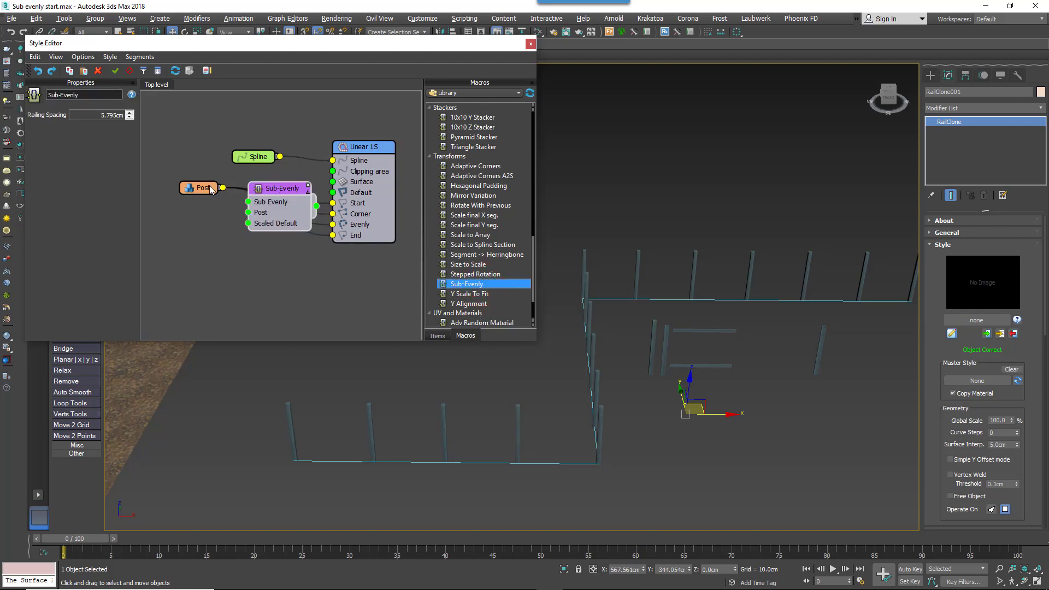
drag(206, 187, 204, 269)
drag(278, 190, 332, 193)
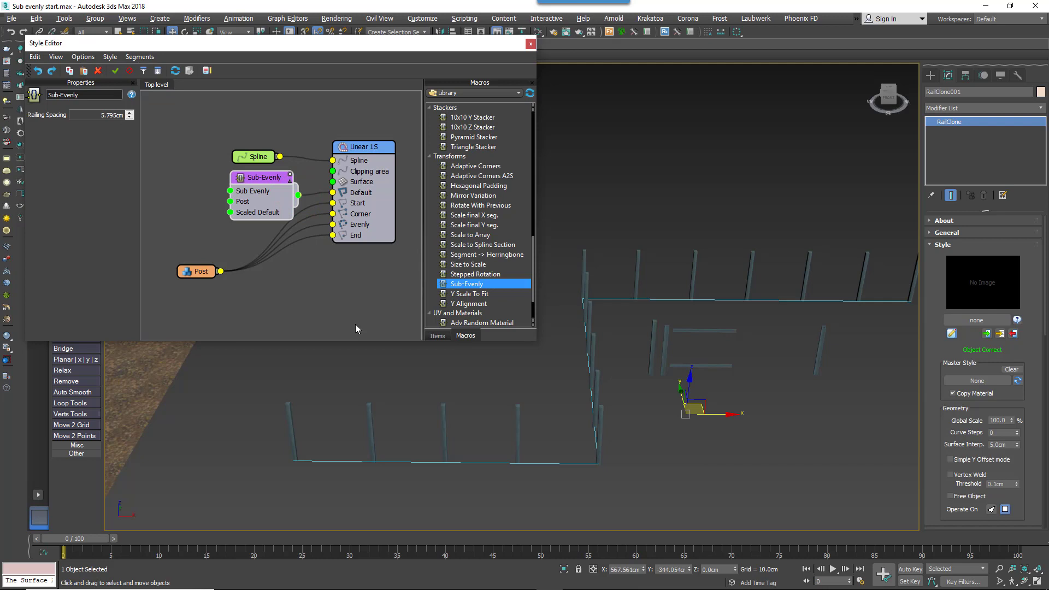
Add a new Segment node with the picket model as its geometry.
click(437, 336)
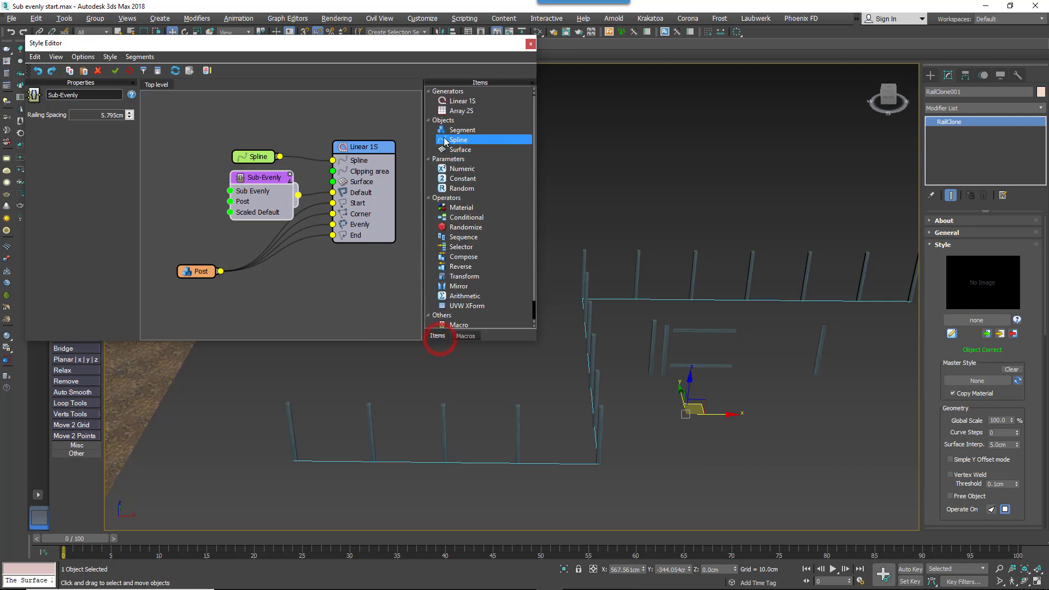
drag(442, 130, 174, 191)
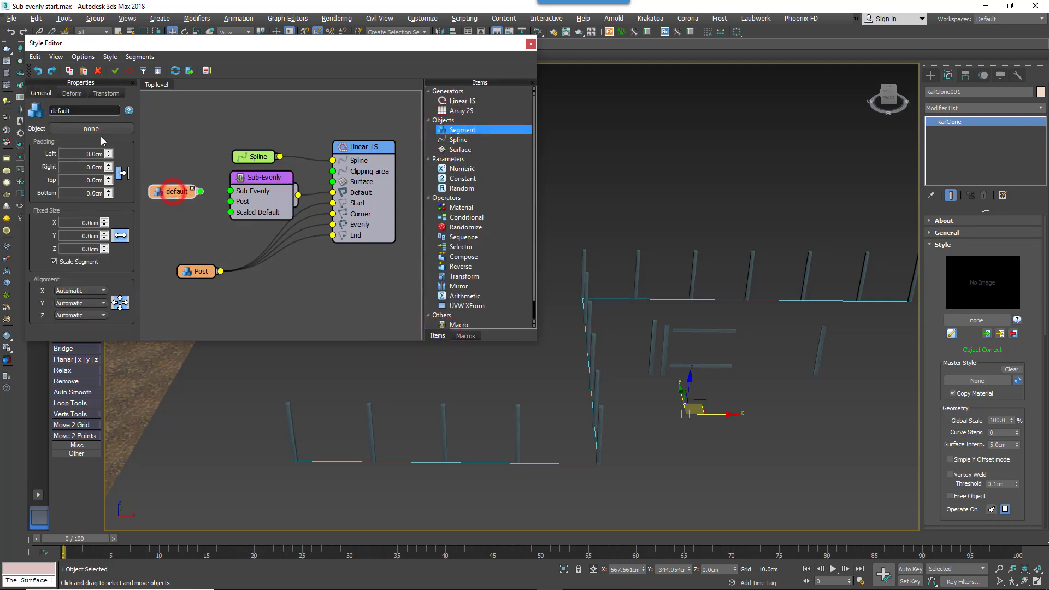
click(95, 128)
click(664, 361)
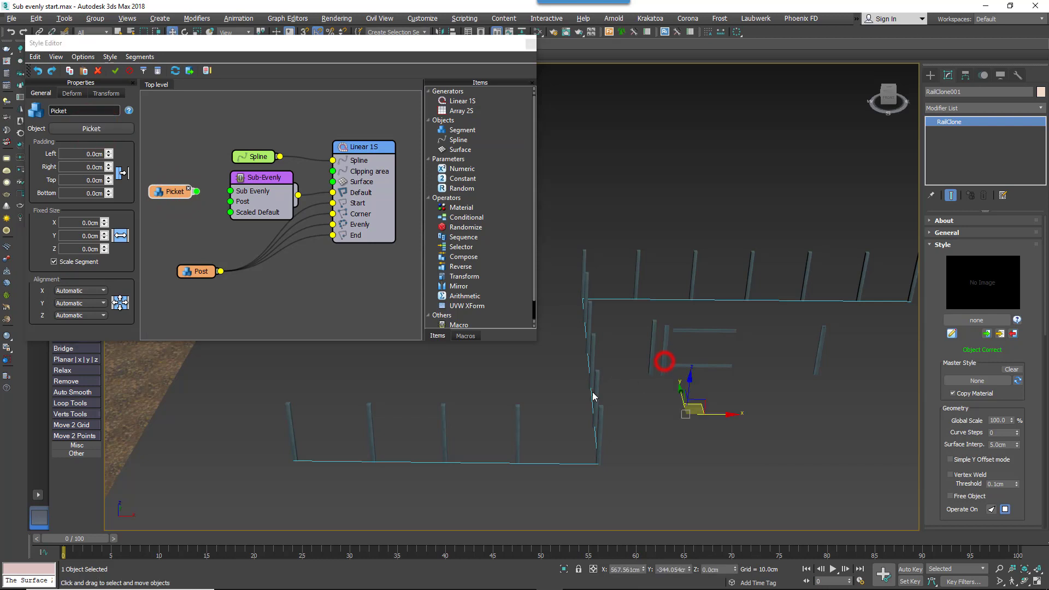
Give the Picket segment Stepped deformation, Bend off, and Bottom Y alignment.
click(175, 192)
click(72, 94)
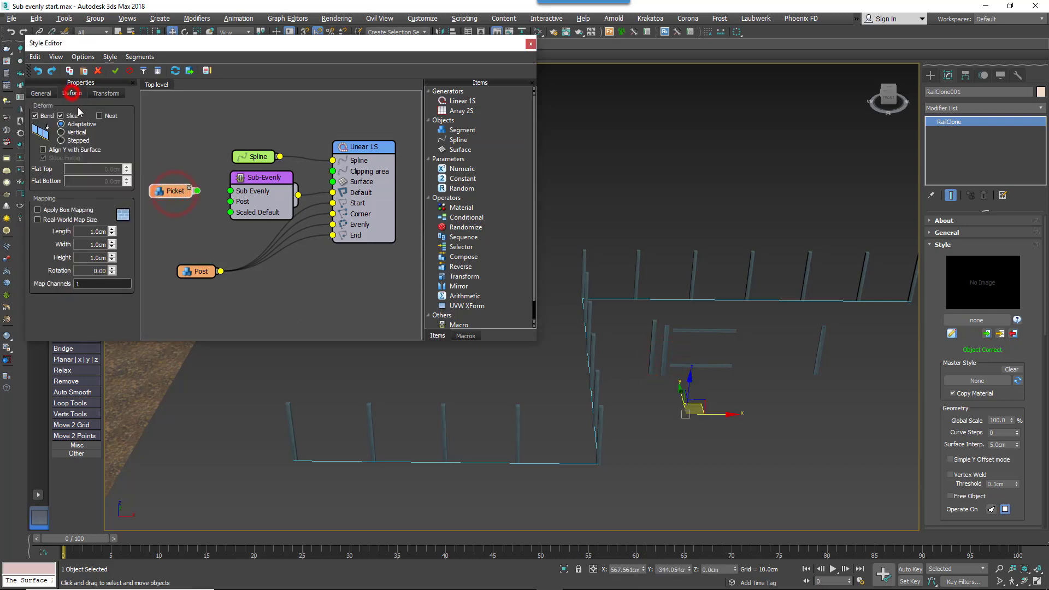
click(62, 140)
click(35, 116)
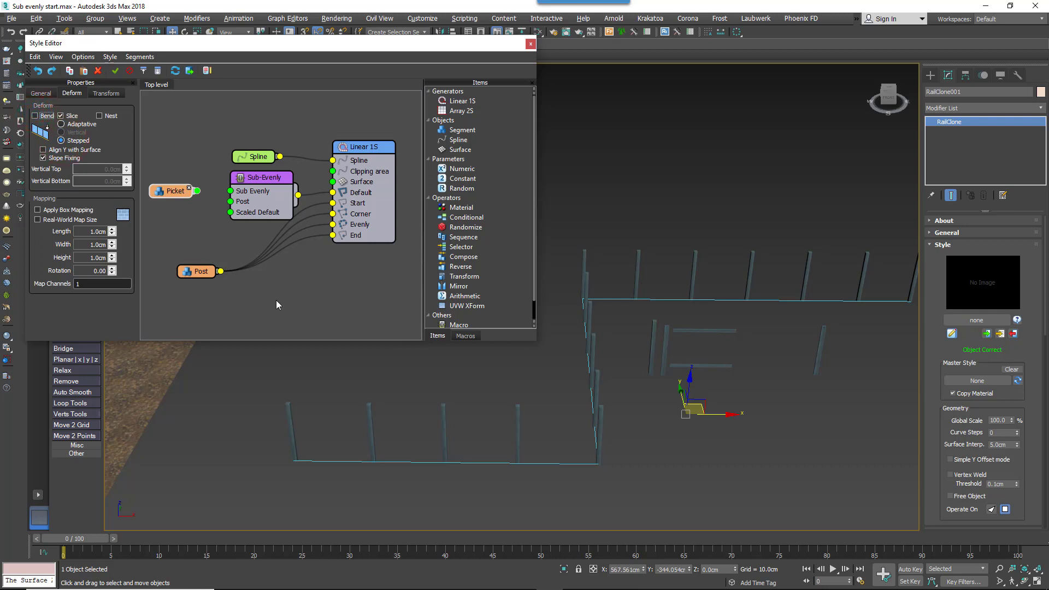
click(40, 93)
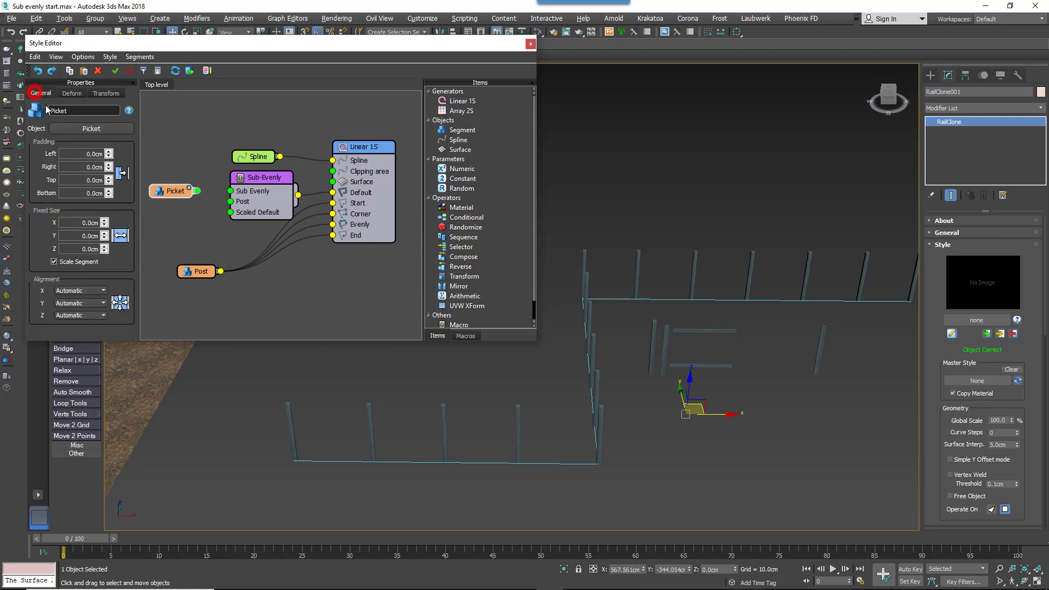
click(90, 304)
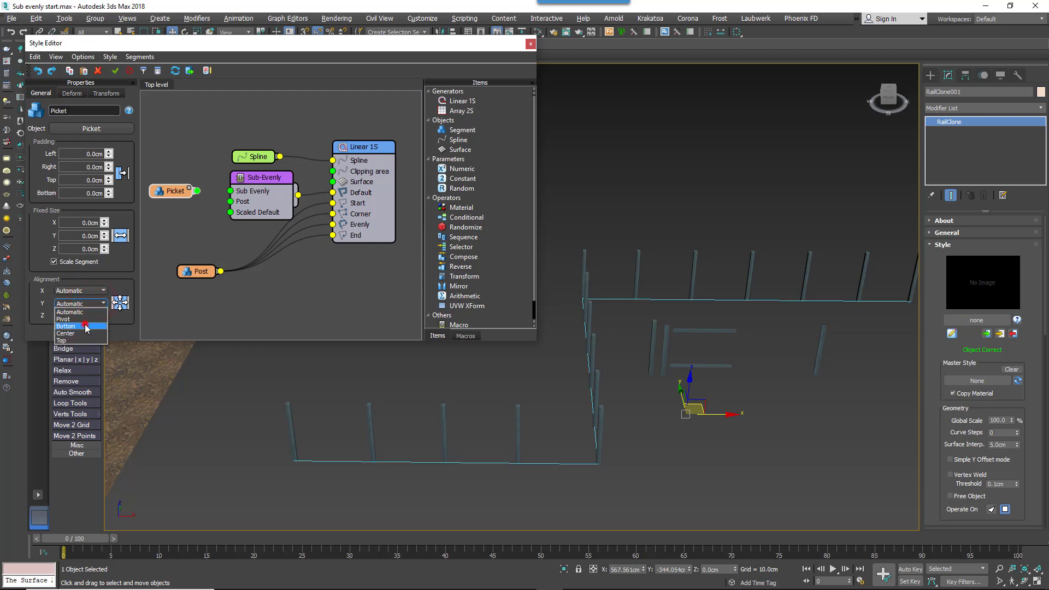
click(85, 326)
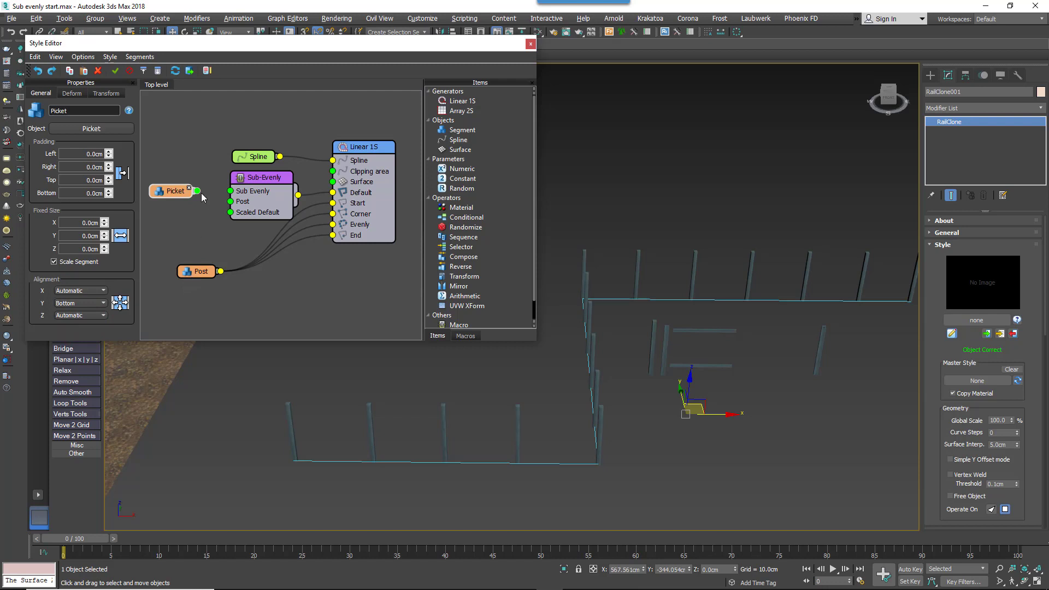
Connect the Picket output to Sub Evenly and the Post output to the macro's Post input.
drag(197, 190, 230, 191)
drag(220, 271, 227, 202)
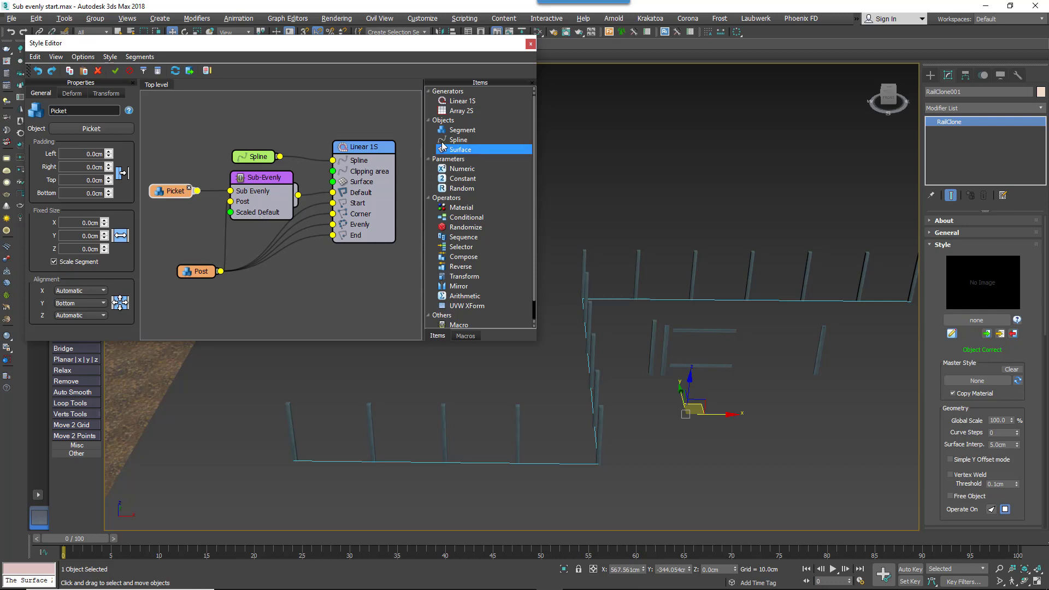
Add another Segment node and rename it Null.
drag(462, 130, 178, 221)
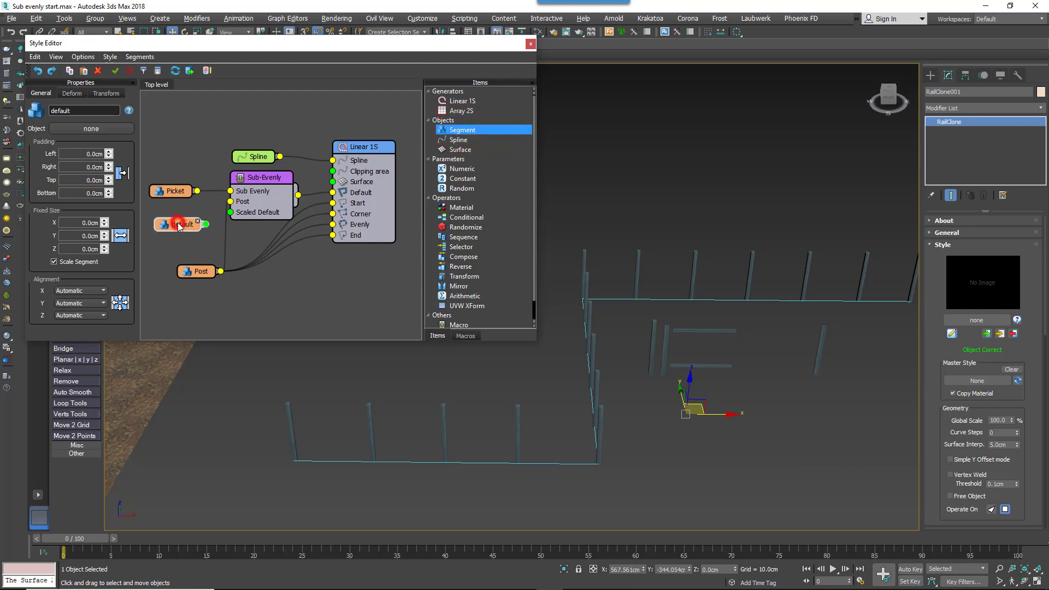
double_click(76, 110)
text(Null)
Adjust Sub-Evenly's Railing Spacing and set the Linear 1S Evenly distance to 71.4 cm.
click(267, 174)
drag(129, 116, 158, 11)
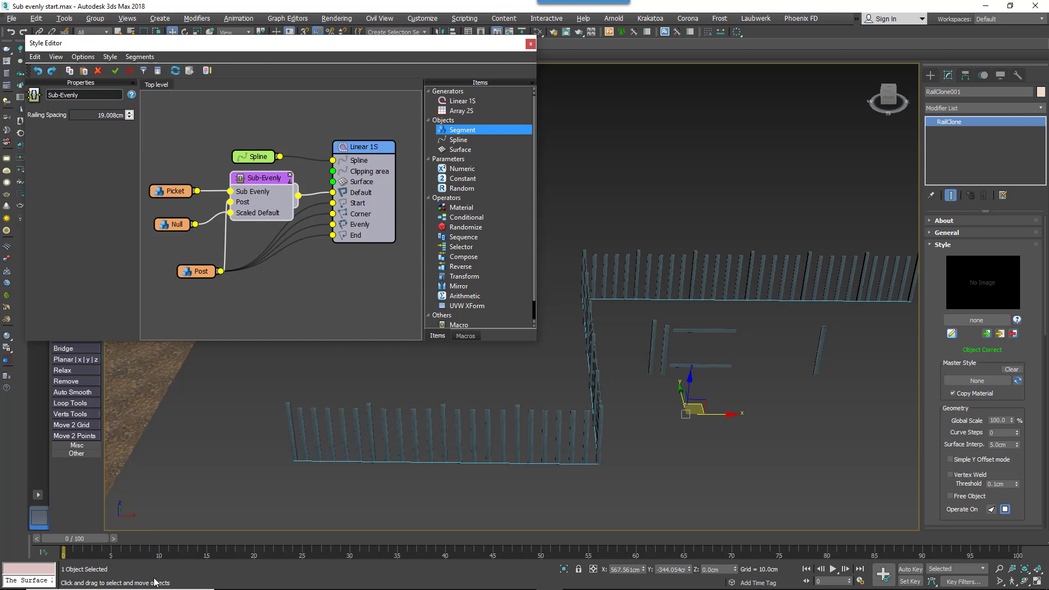
click(361, 150)
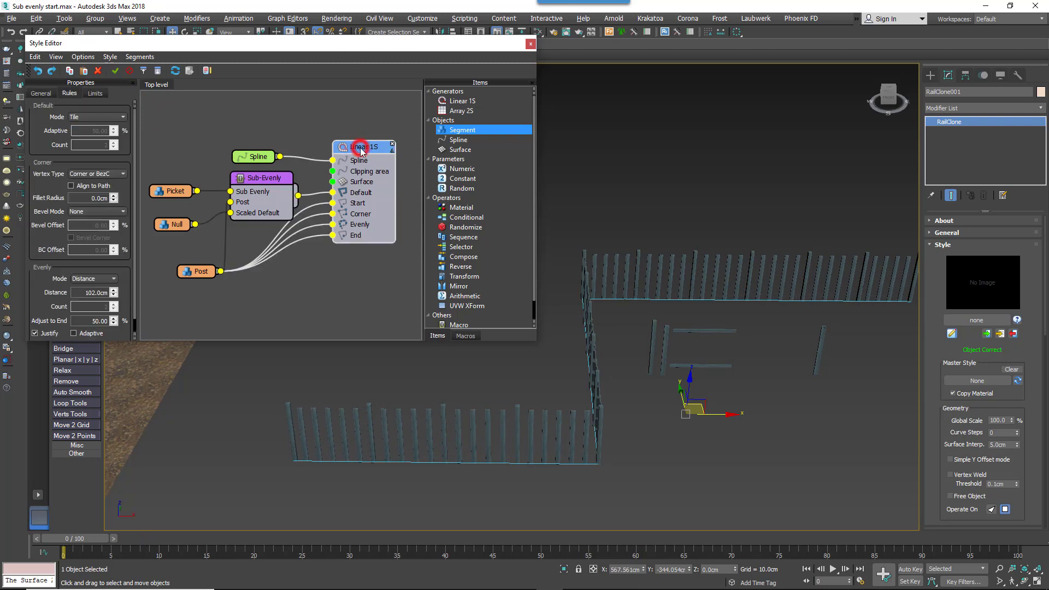
mouse_move(113, 293)
mouse_down()
mouse_move(104, 225)
mouse_move(128, 308)
mouse_up()
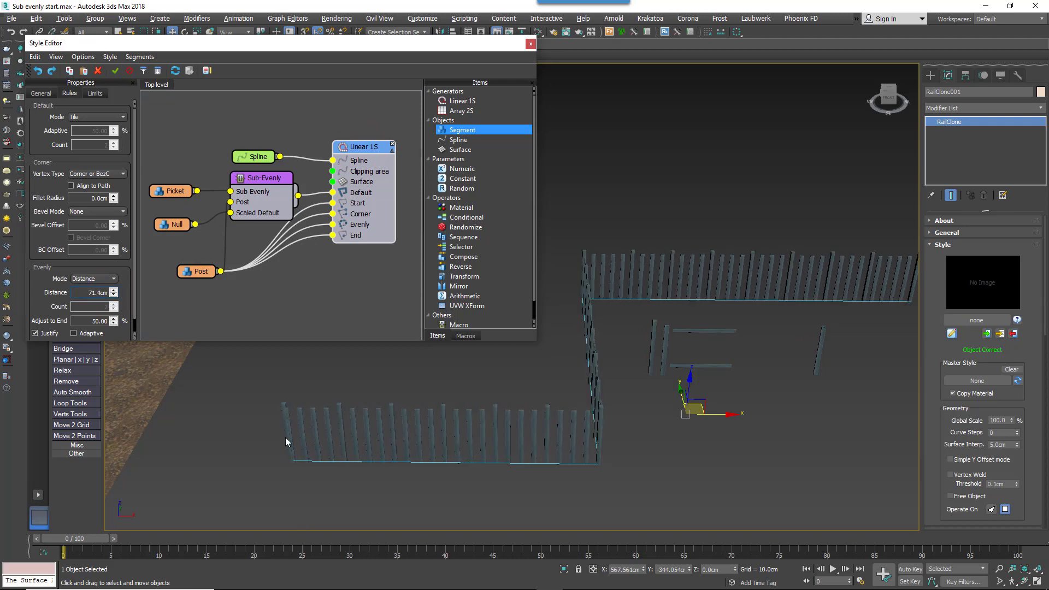
scroll(285, 436, up, 10)
scroll(320, 417, down, 5)
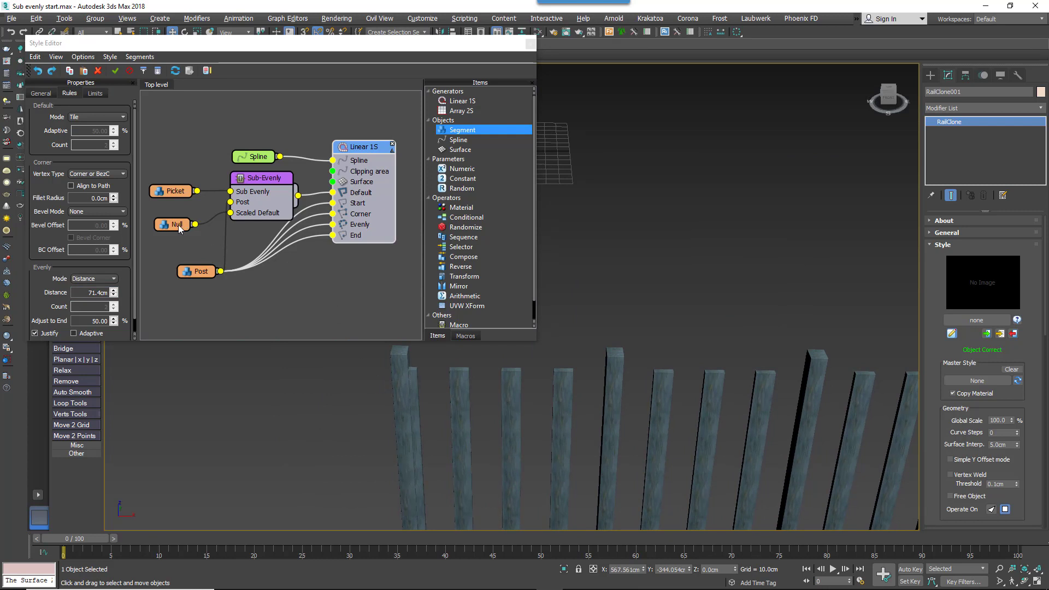
Set the Post segment's X Alignment to Center.
click(195, 270)
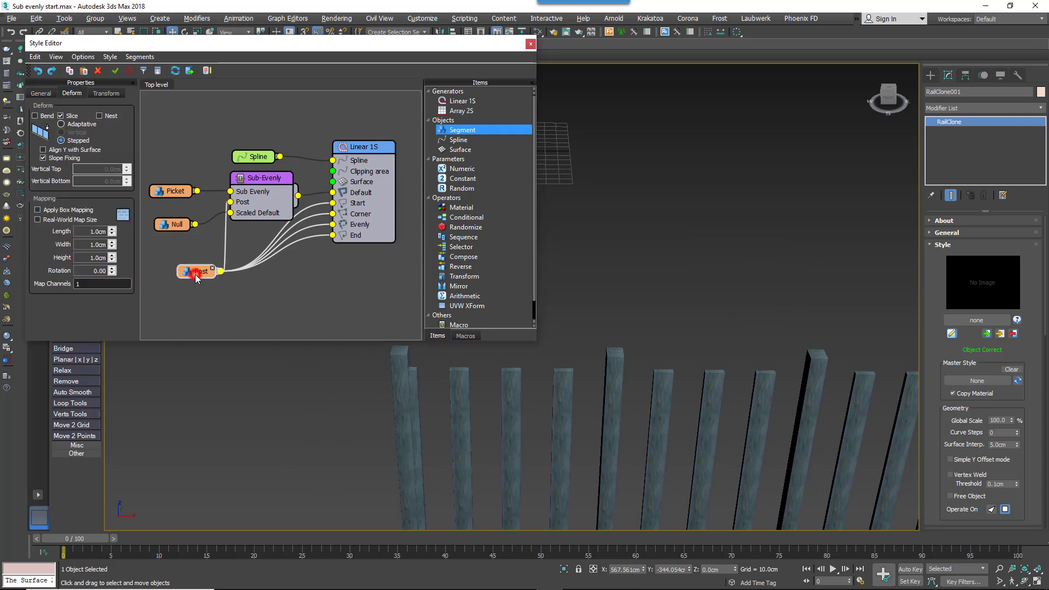
click(41, 93)
click(79, 290)
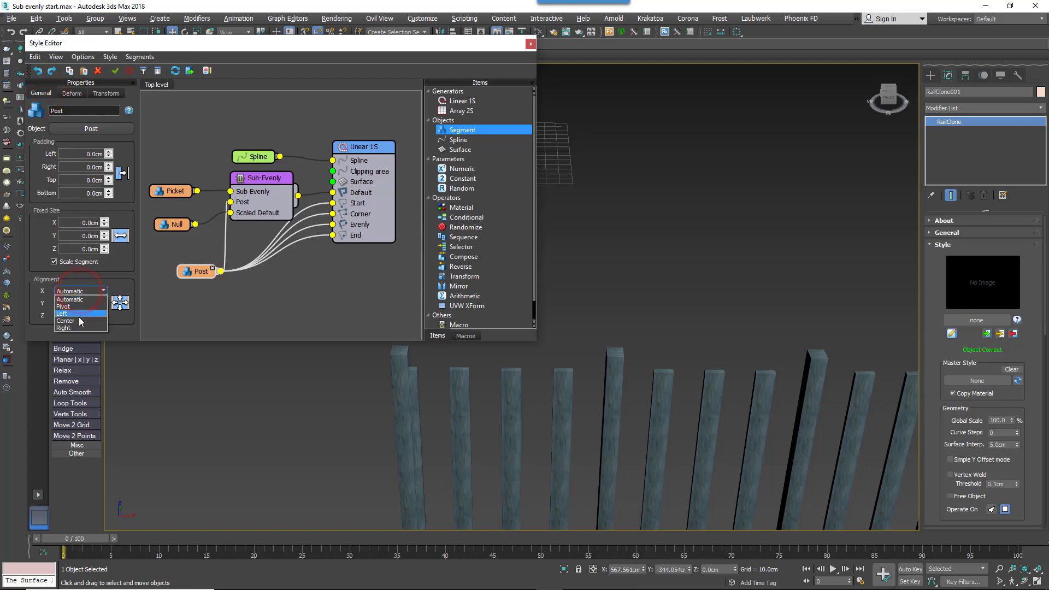
click(78, 321)
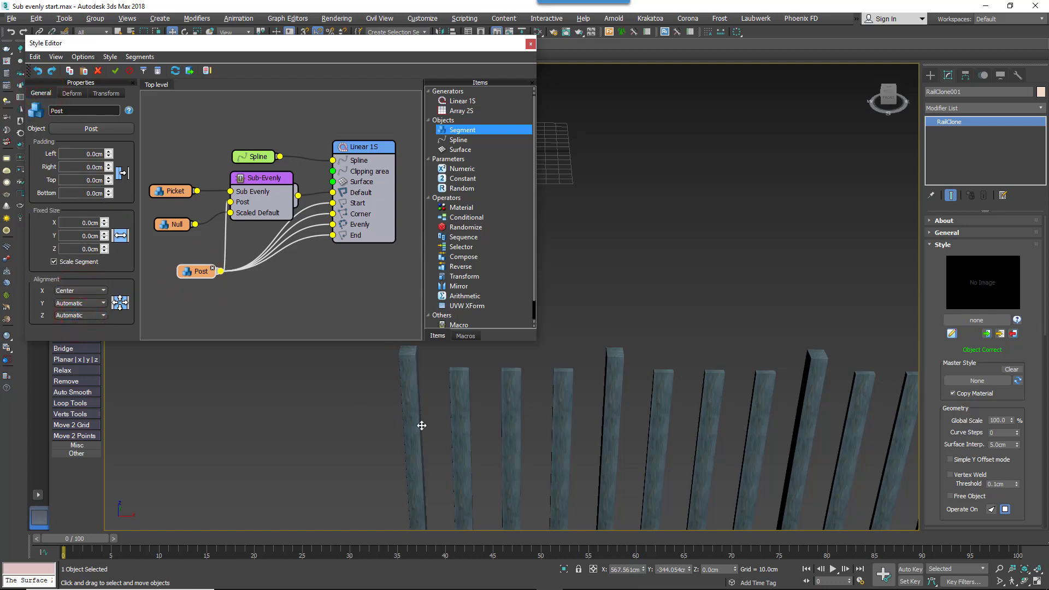
Tighten the Sub-Evenly Railing Spacing to 11.089 cm.
scroll(280, 248, down, 4)
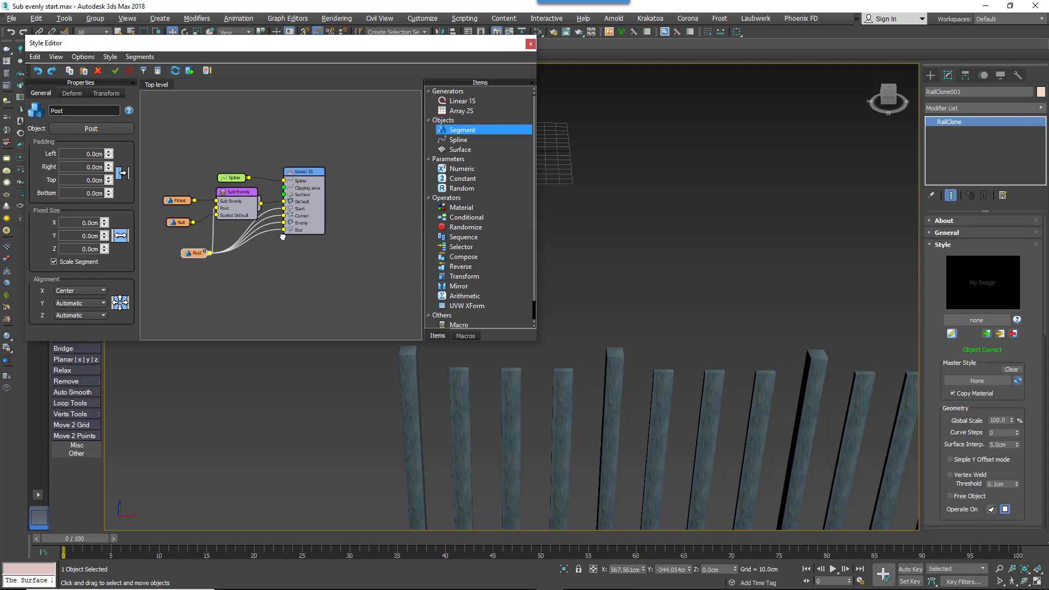
scroll(711, 402, down, 5)
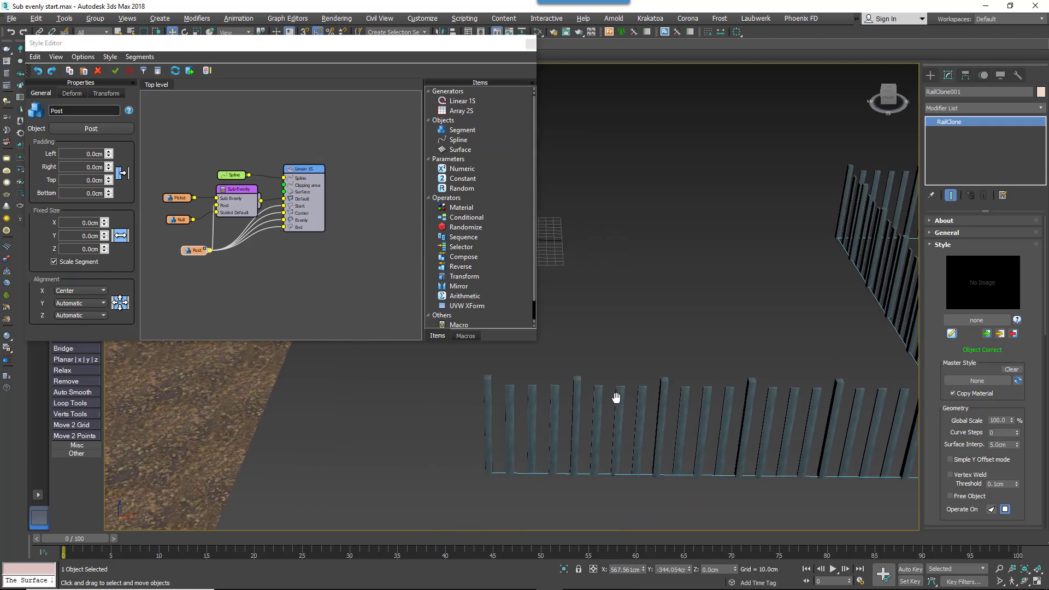
click(251, 198)
drag(130, 117, 132, 138)
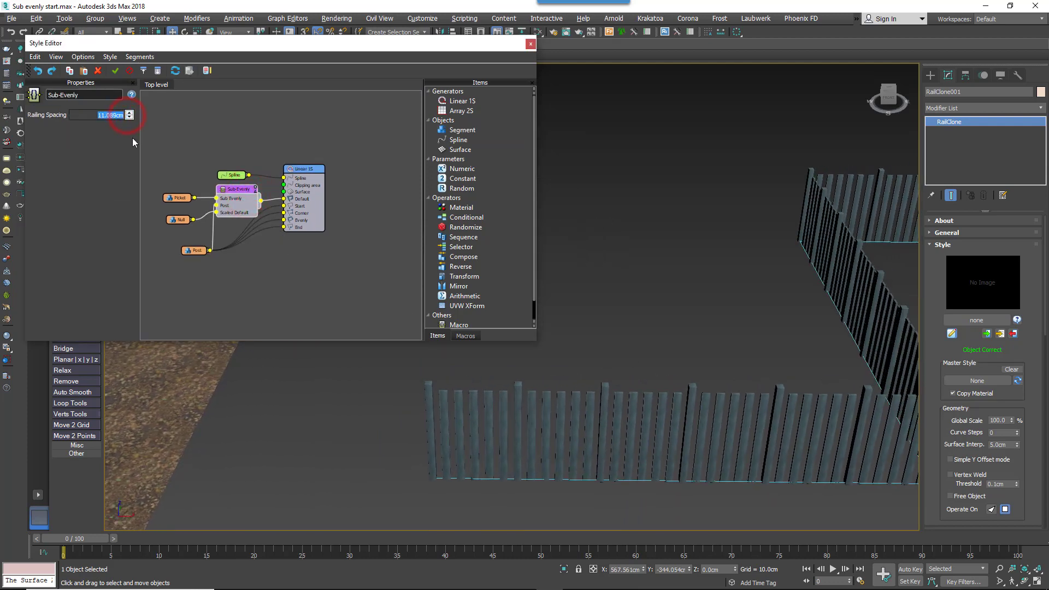
Add a second Linear 1S generator and wire the fence Spline into it.
click(469, 101)
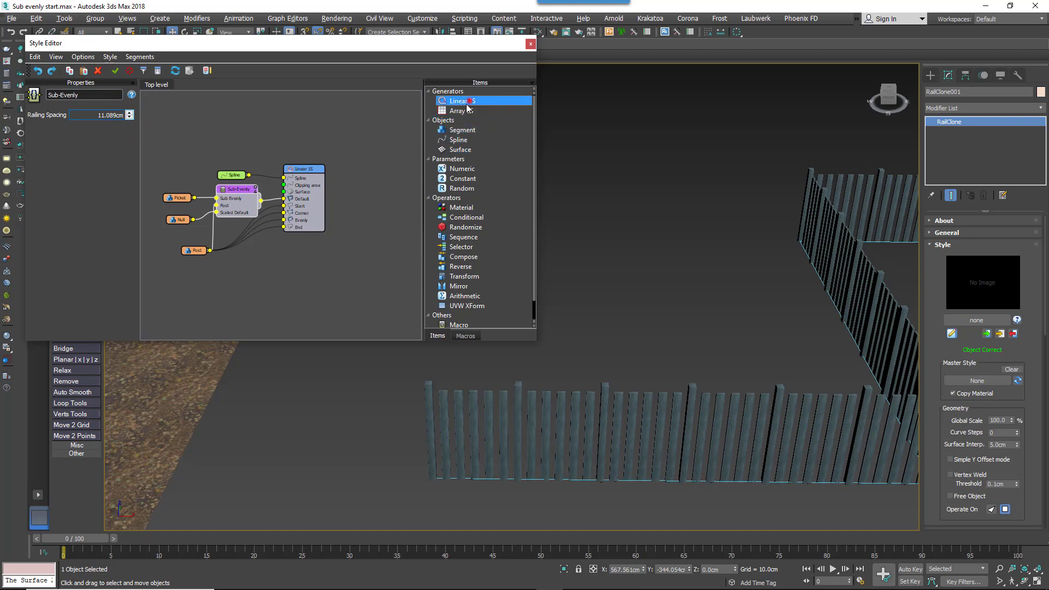
drag(467, 107, 278, 273)
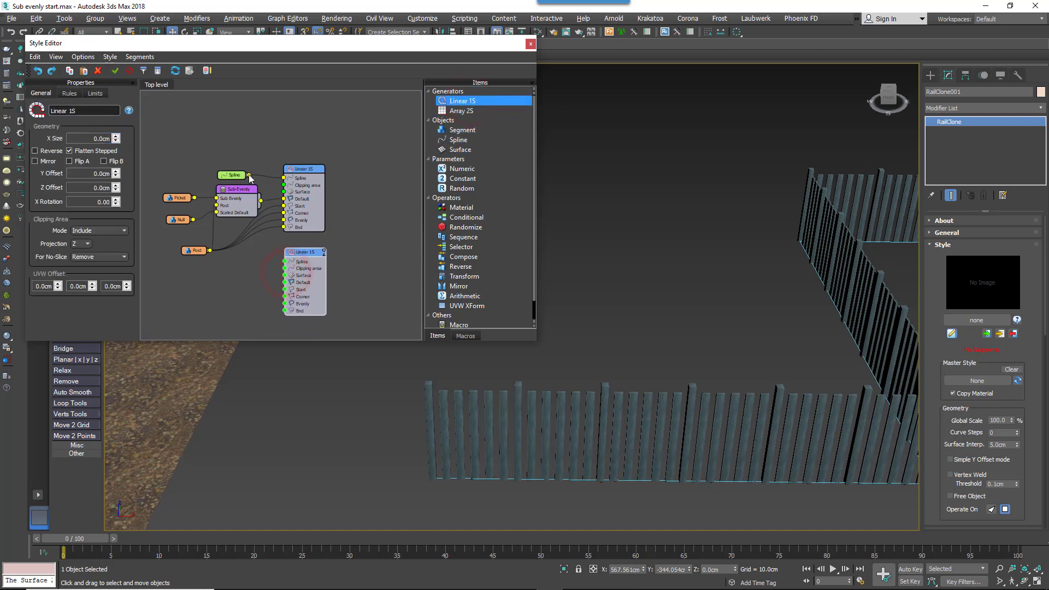
drag(249, 175, 284, 261)
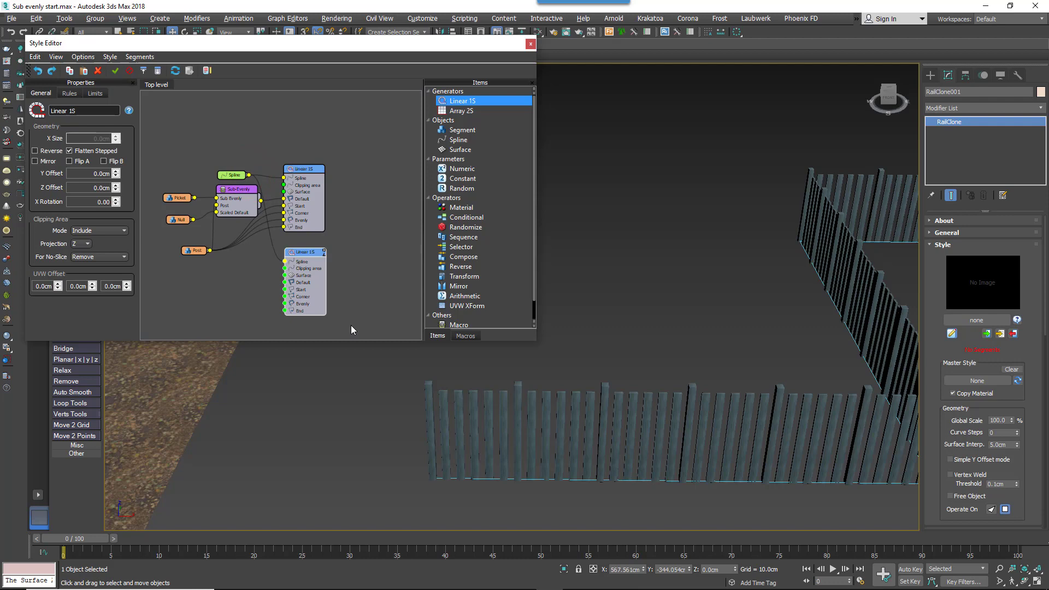
Add a Segment node using the lower Rail object and connect it to the new generator.
drag(462, 130, 243, 281)
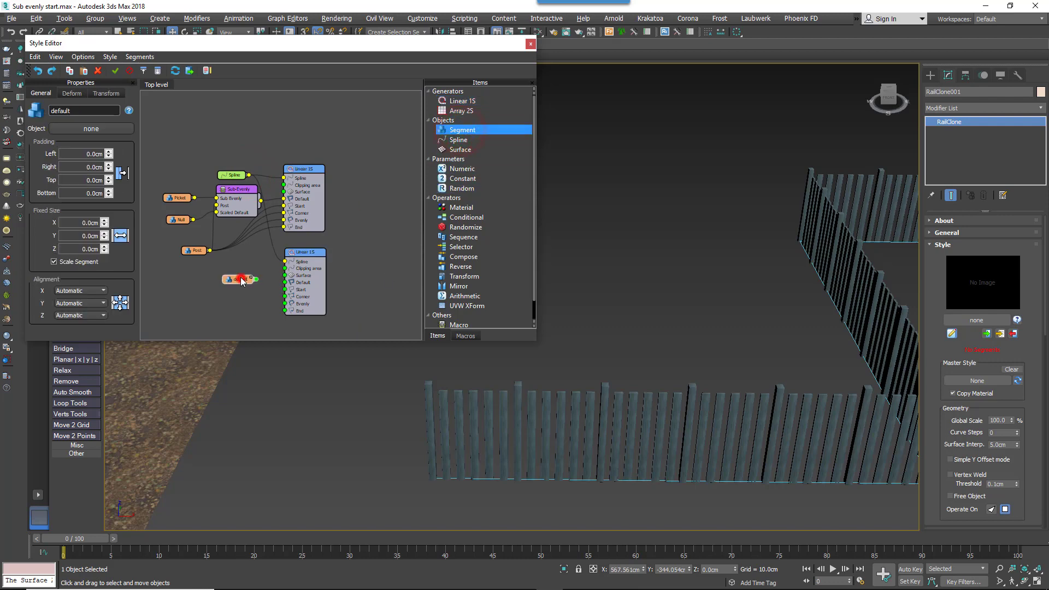
click(91, 129)
middle_drag(885, 360, 561, 389)
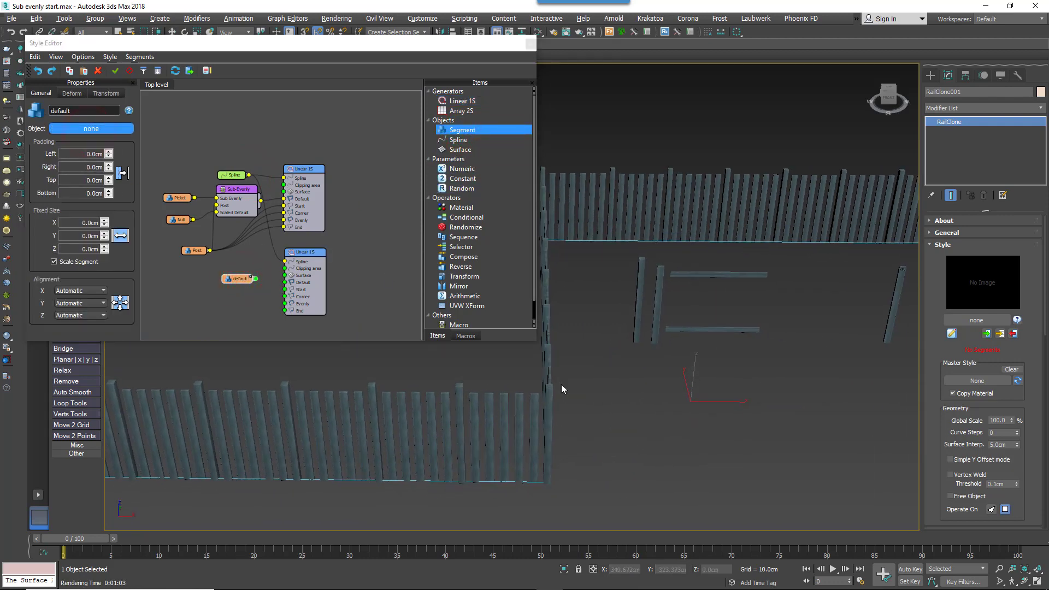
click(702, 330)
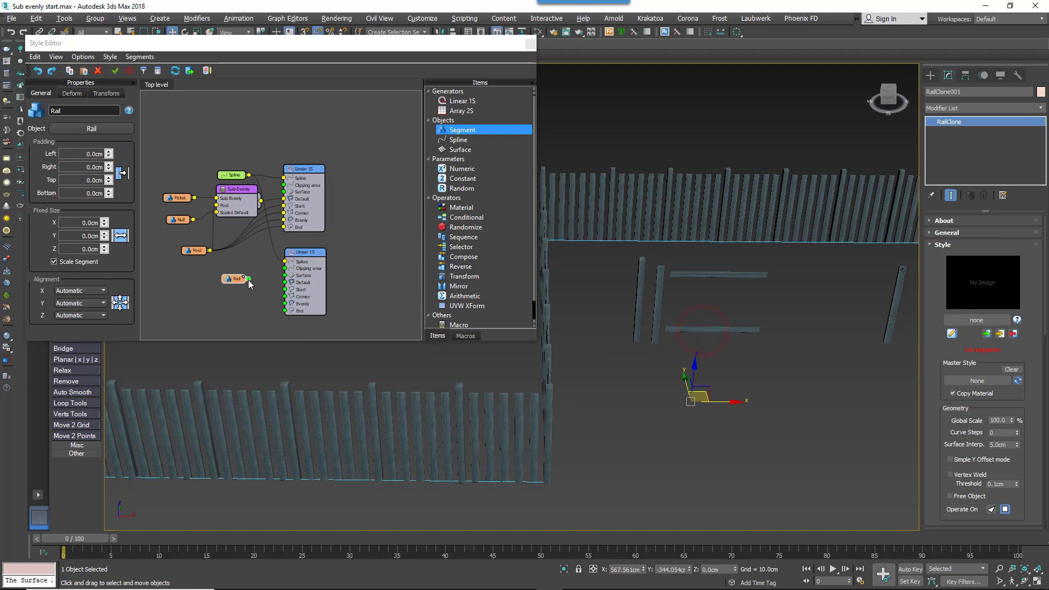
mouse_move(249, 279)
mouse_down()
mouse_move(285, 284)
mouse_move(233, 282)
mouse_up()
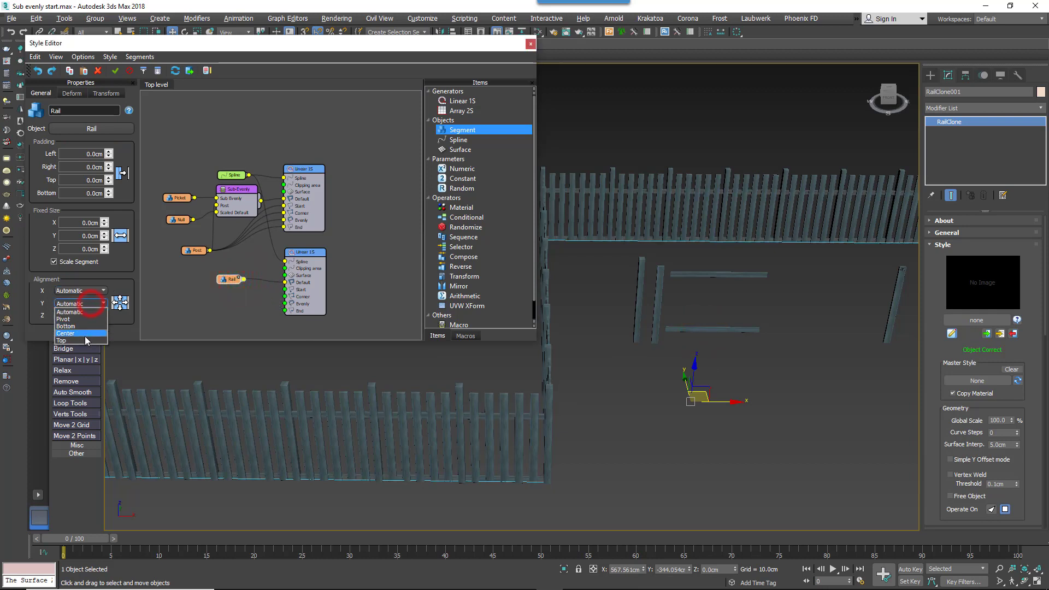
Align the Rail segment to Top on Y and Pivot on Z.
click(82, 339)
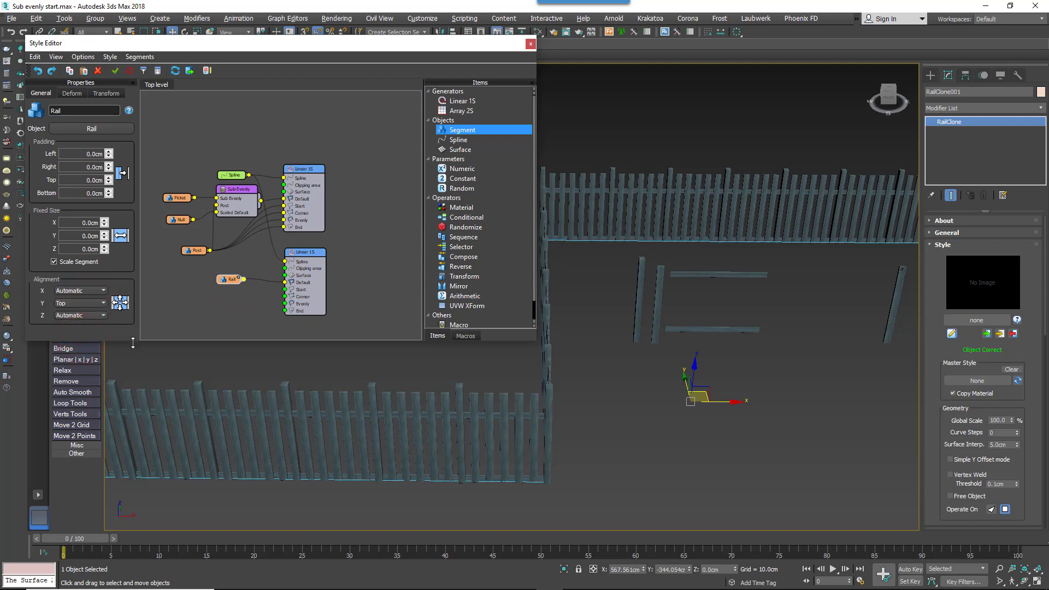
click(87, 316)
click(80, 329)
Raise the Rail object's pivot along Z in the scene.
click(722, 330)
click(965, 75)
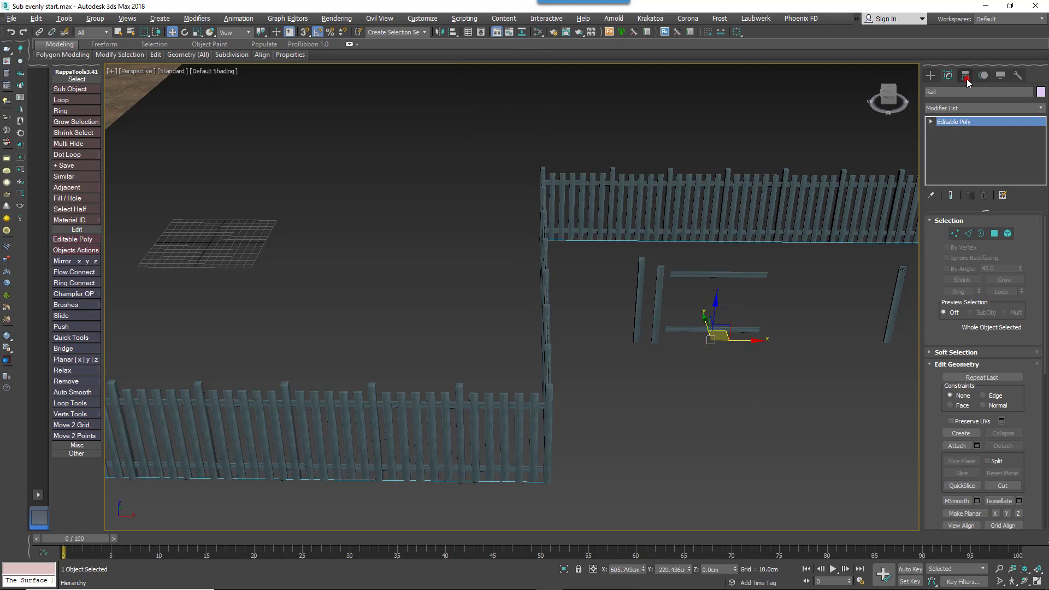
click(975, 150)
drag(714, 310, 715, 293)
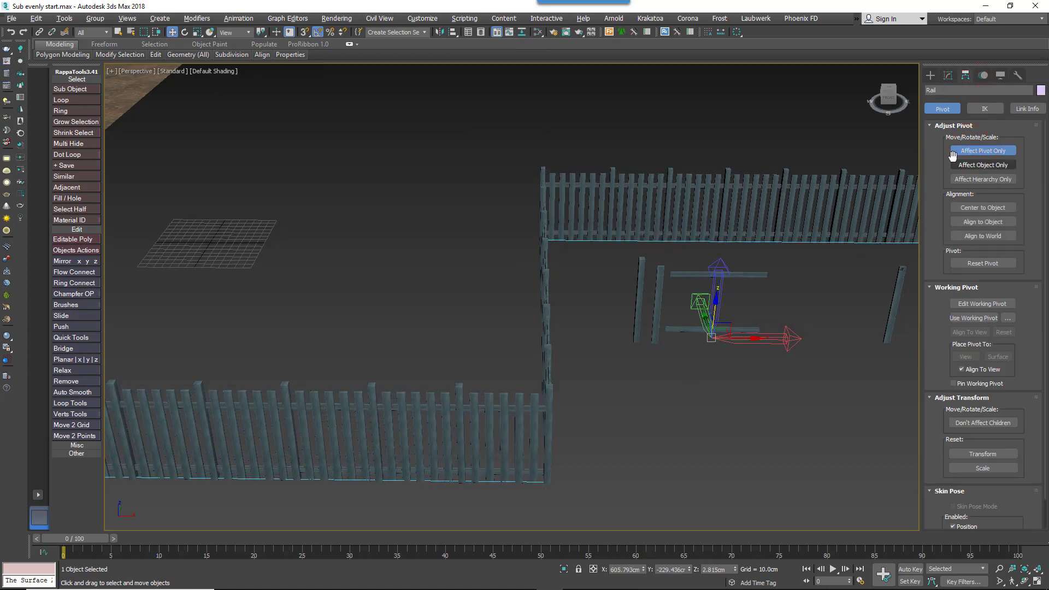
click(968, 152)
Set the Rail segment's deformation to Vertical instead of adaptive.
click(484, 418)
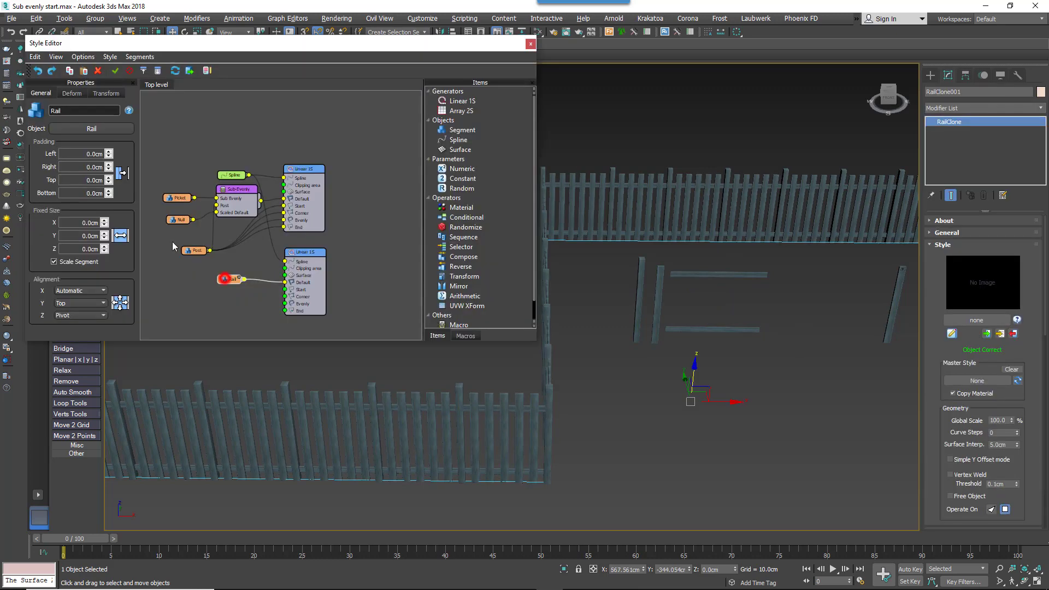
click(227, 279)
click(82, 94)
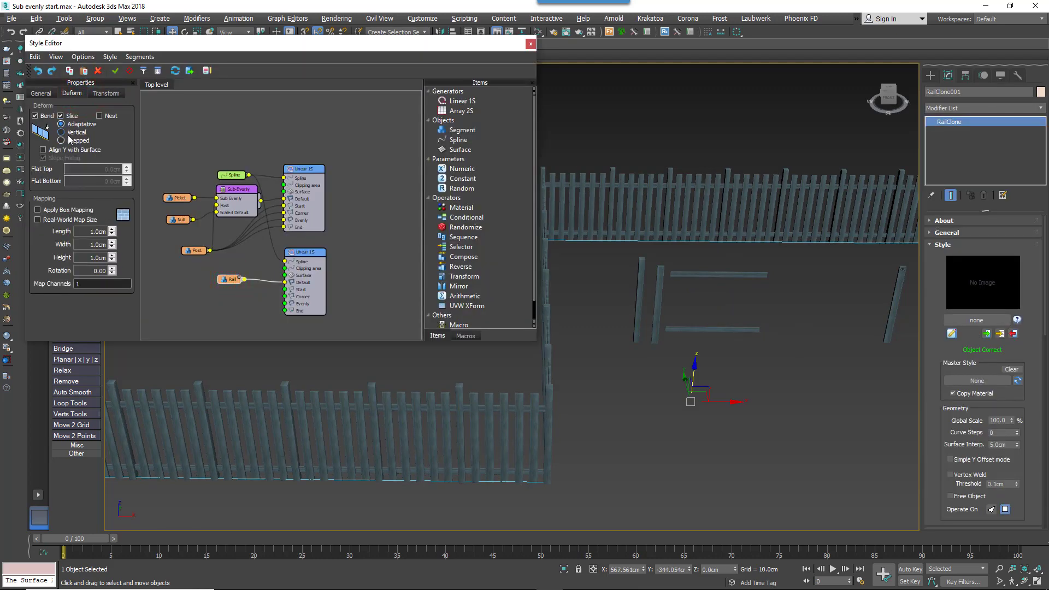
click(71, 132)
Pick the green Fence Spline as the fence's base path and add a Surface node.
click(531, 44)
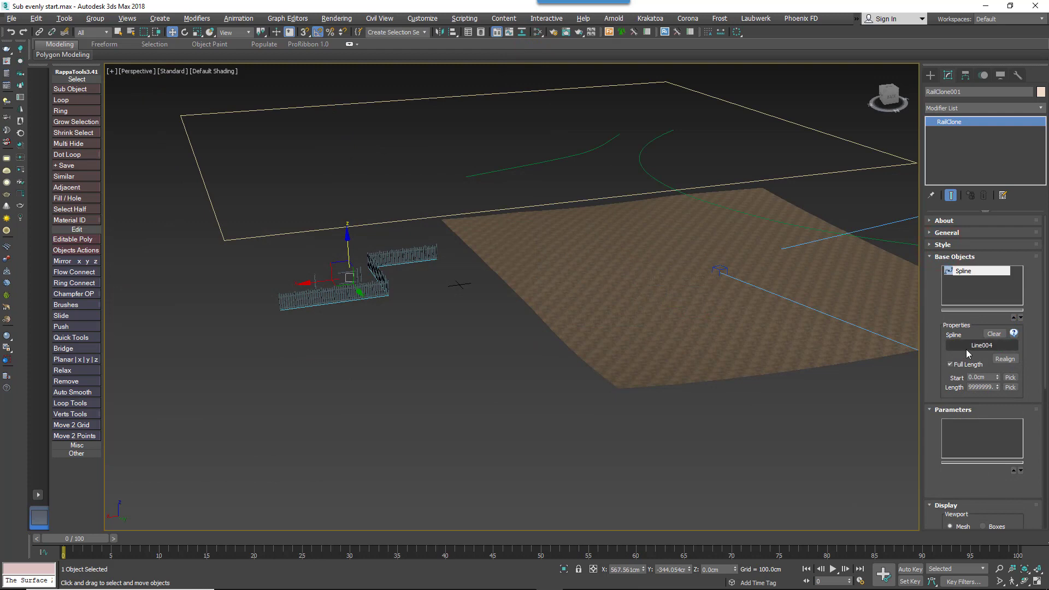
click(961, 345)
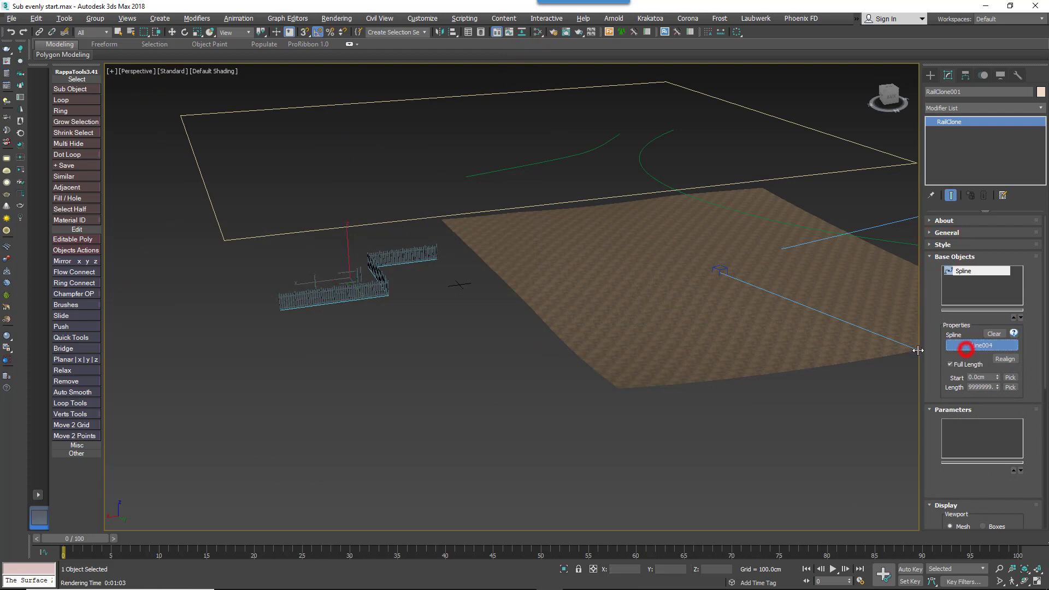
click(809, 230)
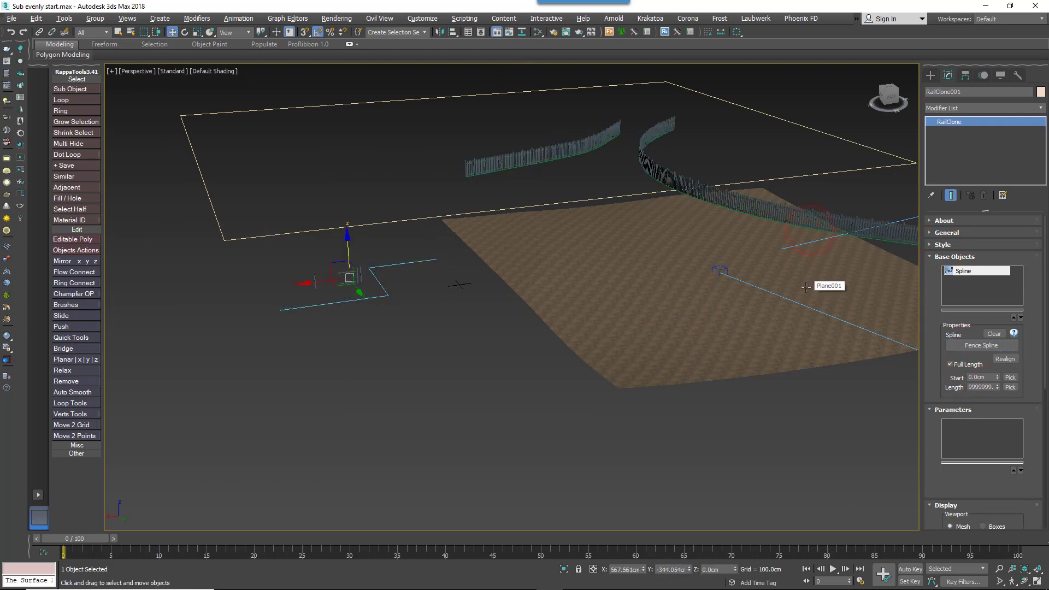
alt+middle_drag(783, 293, 646, 309)
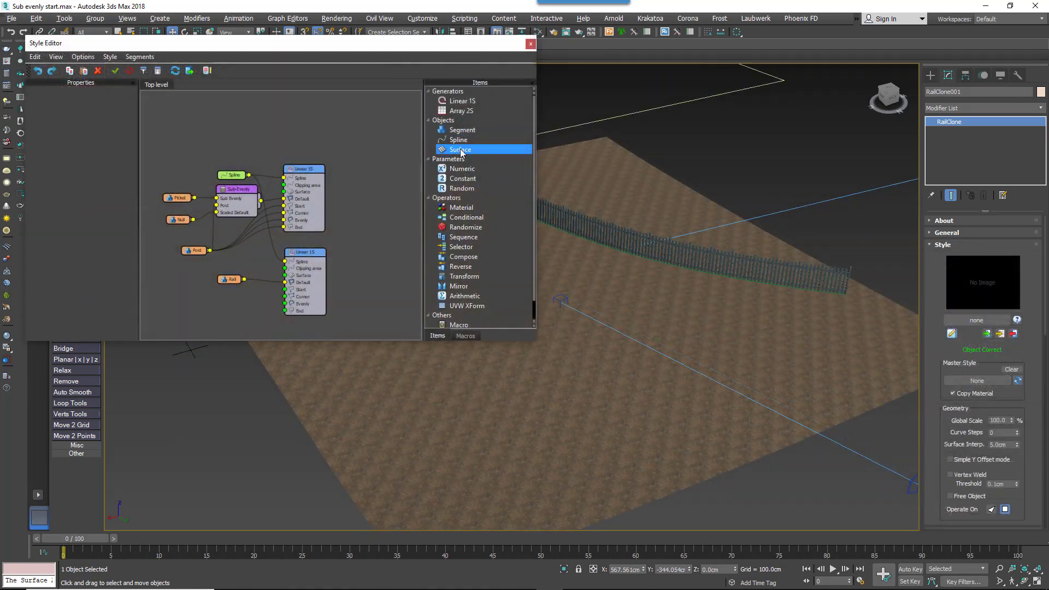
drag(459, 149, 285, 193)
Set the Surface node to Plane001, feed it to both Linear 1S generators, and view through the camera.
click(91, 115)
click(466, 411)
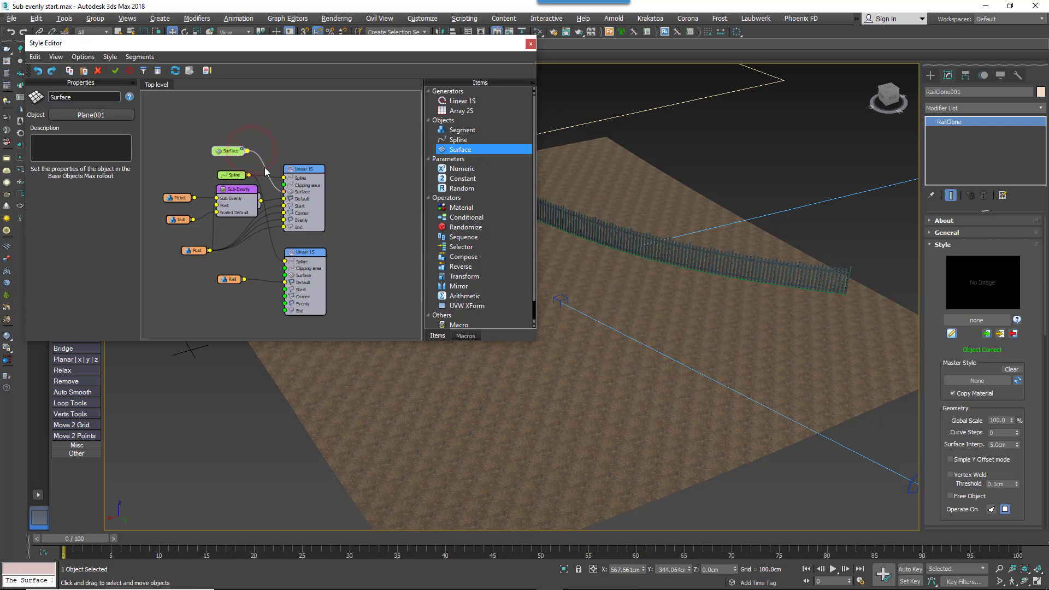
drag(247, 150, 286, 276)
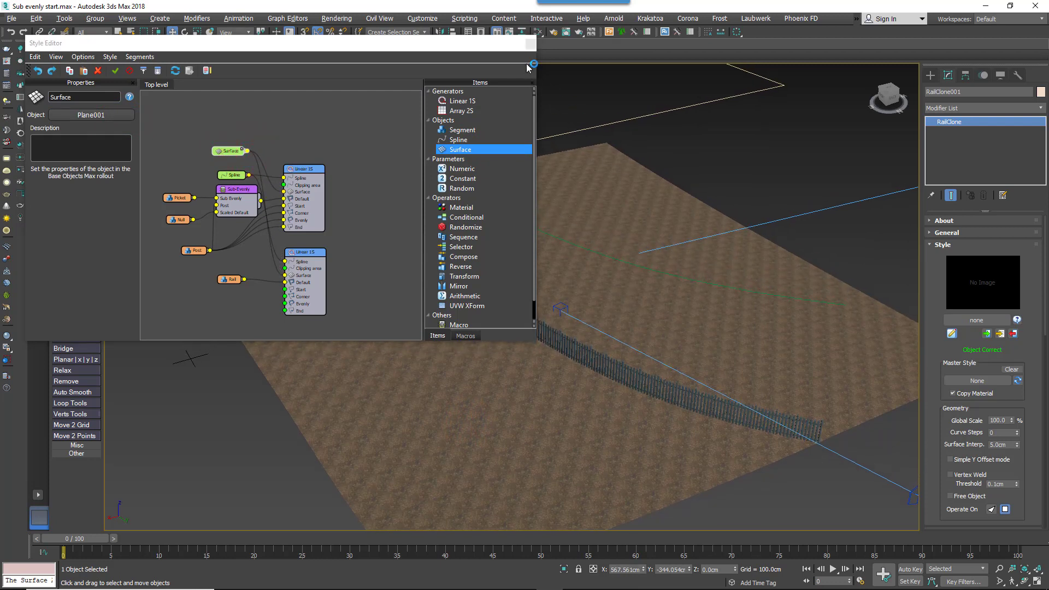
click(530, 43)
key(c)
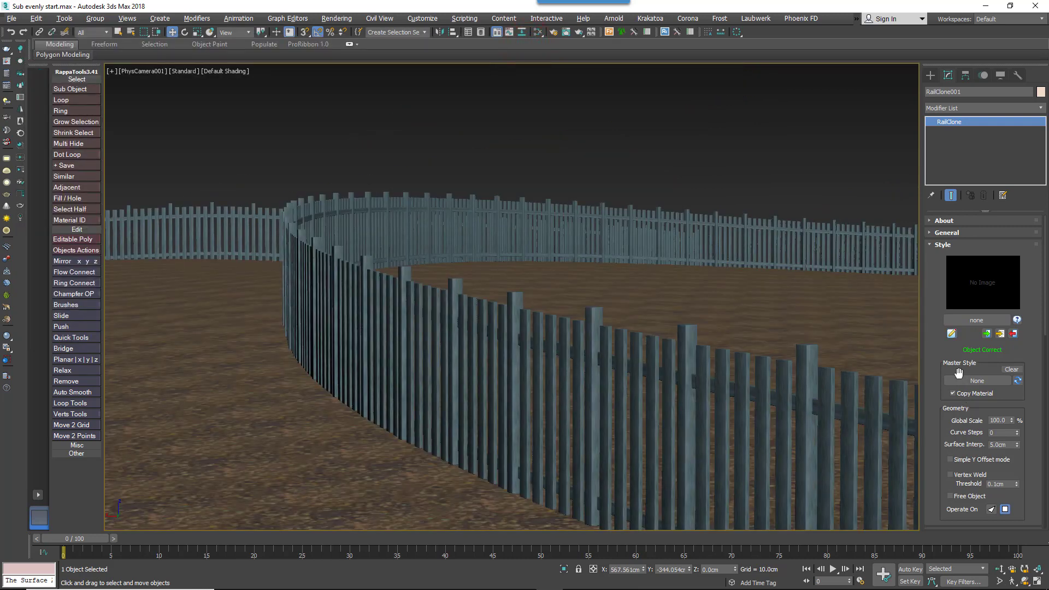
Turn on Forest001 display in the Forest Lister, then close the lister.
click(58, 70)
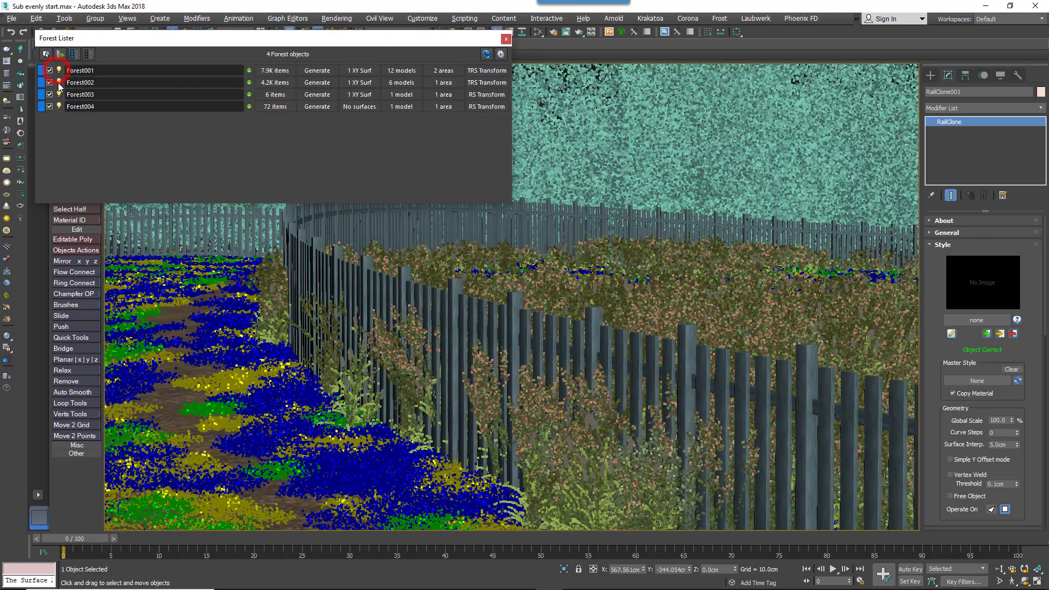
click(506, 39)
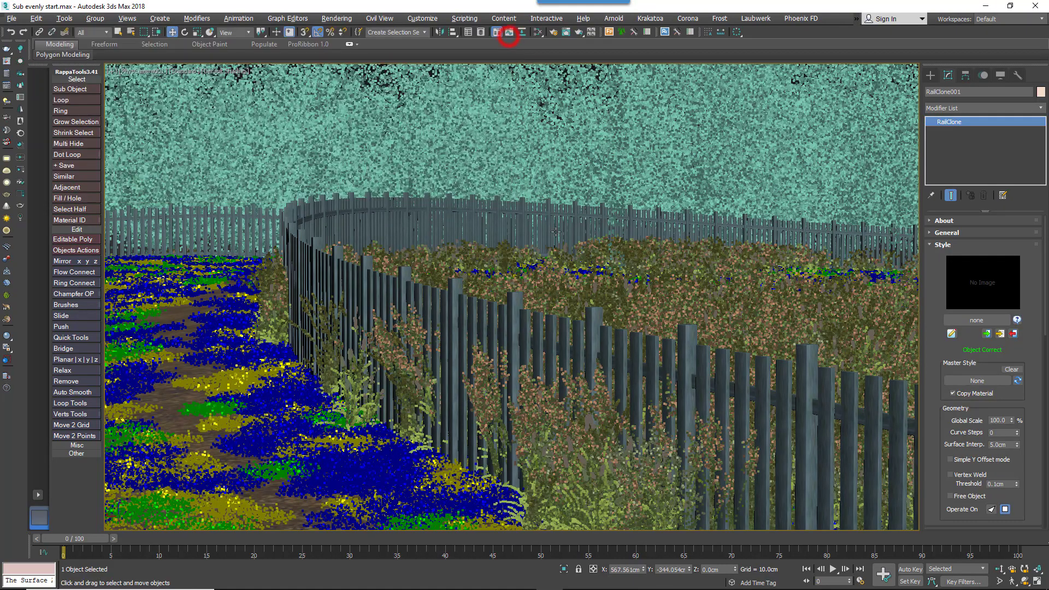